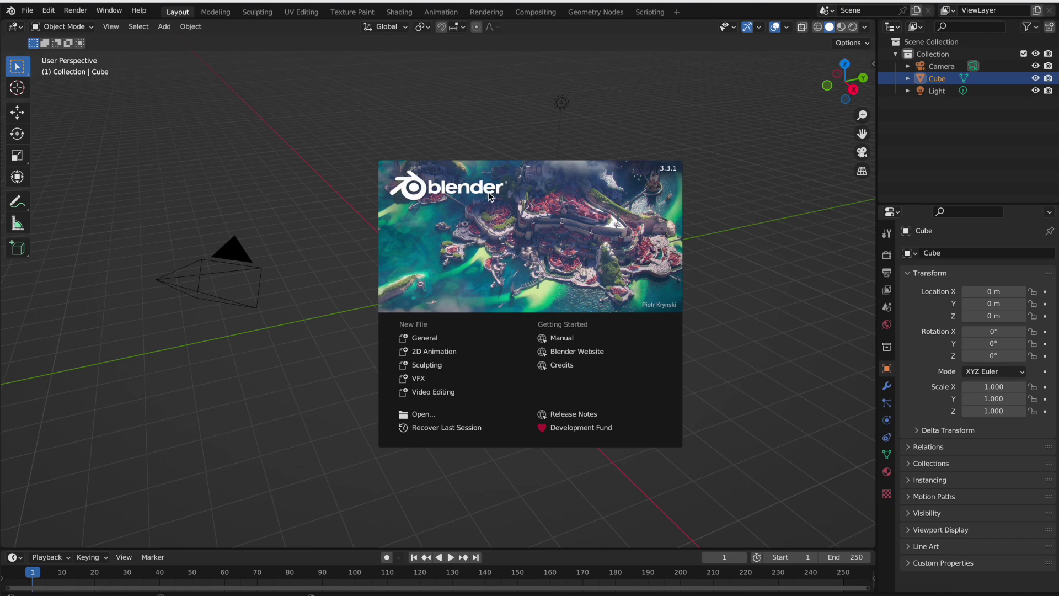
Close the splash screen to reach the default scene.
{"action": "left_click", "coordinate": [338, 299]}
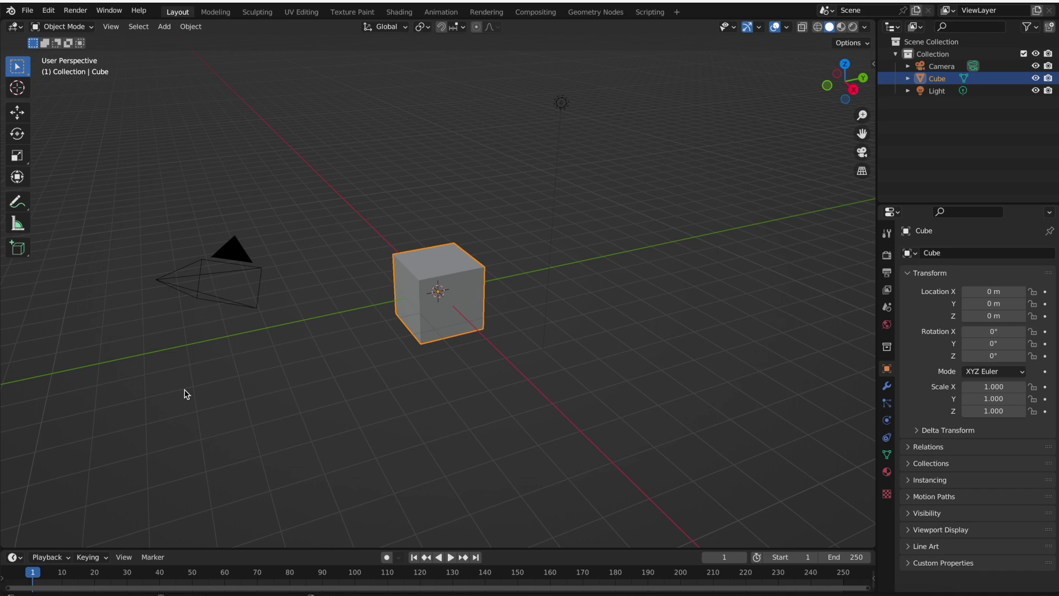
{"action": "key", "text": "x"}
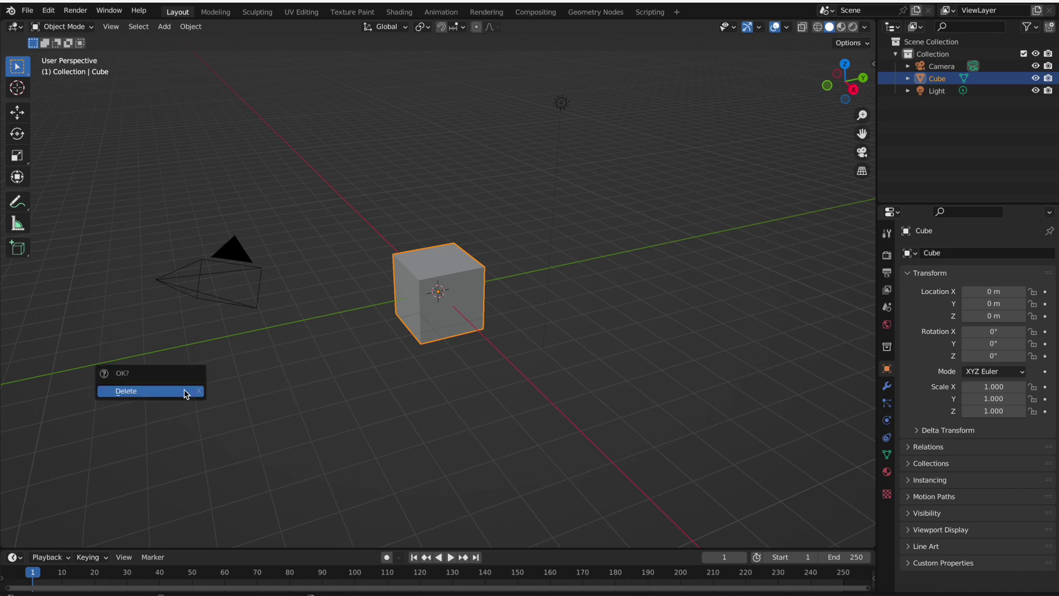
{"action": "left_click", "coordinate": [185, 391]}
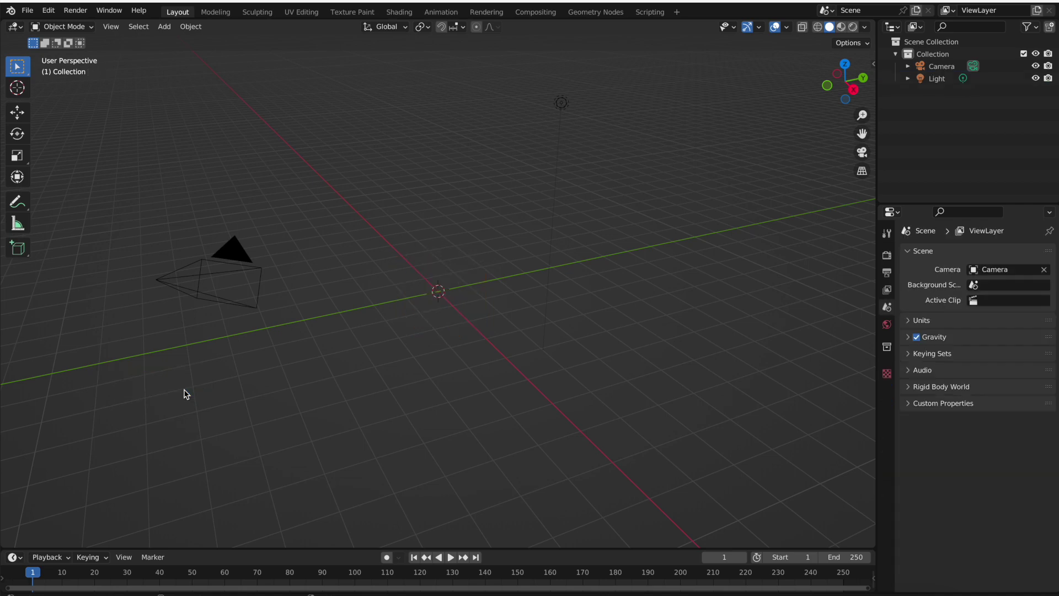
{"action": "key", "text": "ctrl+z"}
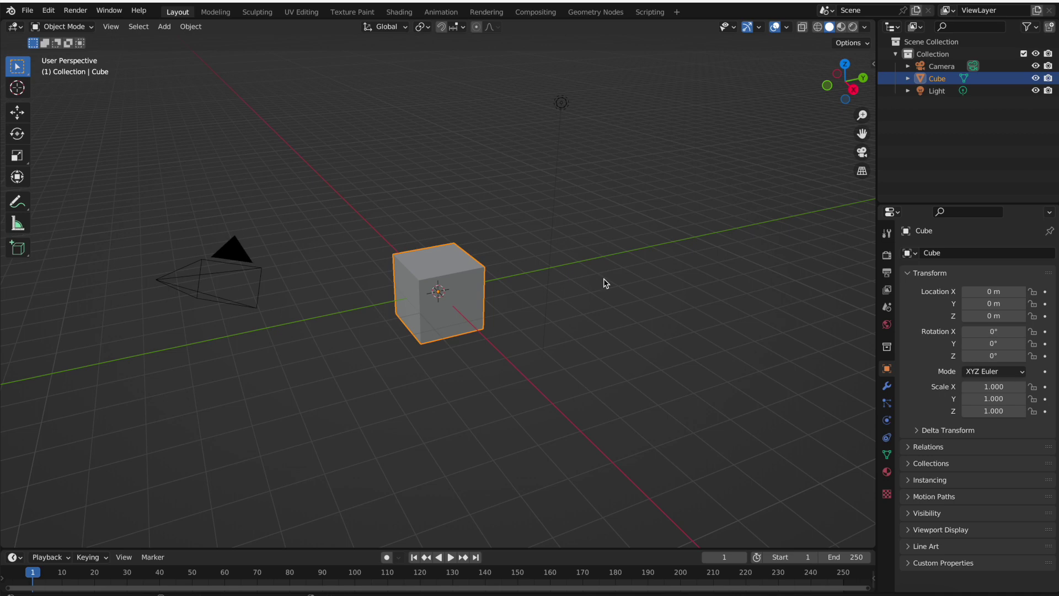
Enter Edit Mode on the default cube and widen the toolbar so it shows tool names.
{"action": "key", "text": "Tab"}
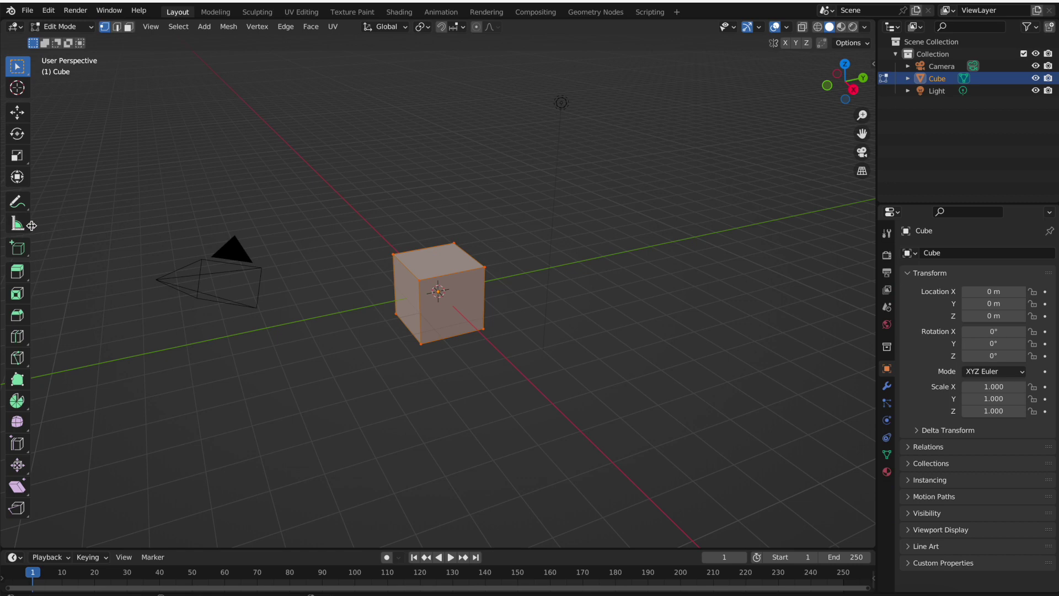
{"action": "left_click_drag", "start_coordinate": [31, 225], "coordinate": [68, 229]}
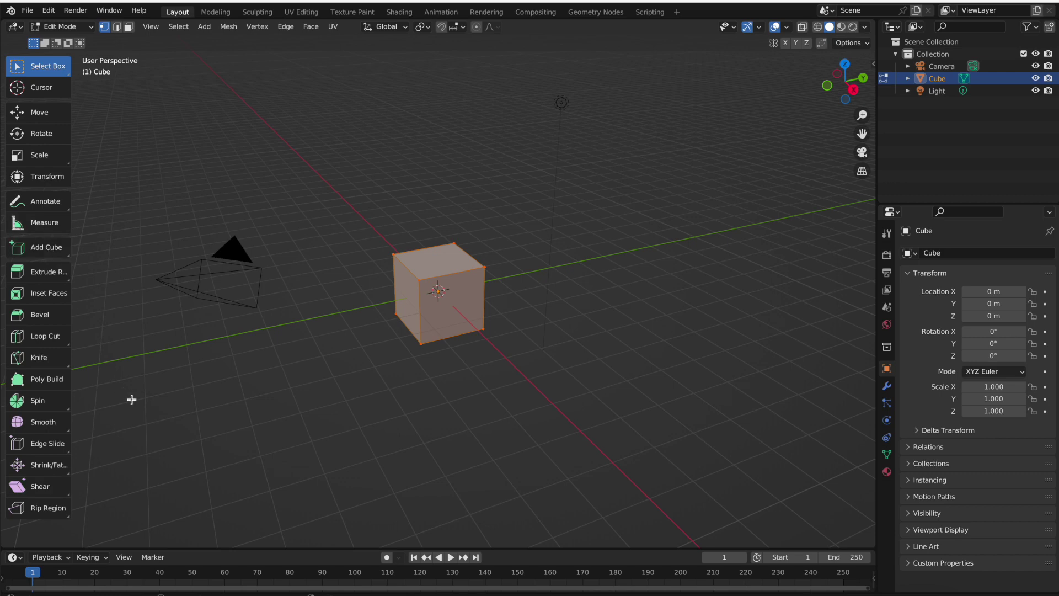
Draw a thin, roughly square slab on the grid in front of the cube with the Add Cube tool.
{"action": "left_click", "coordinate": [49, 248]}
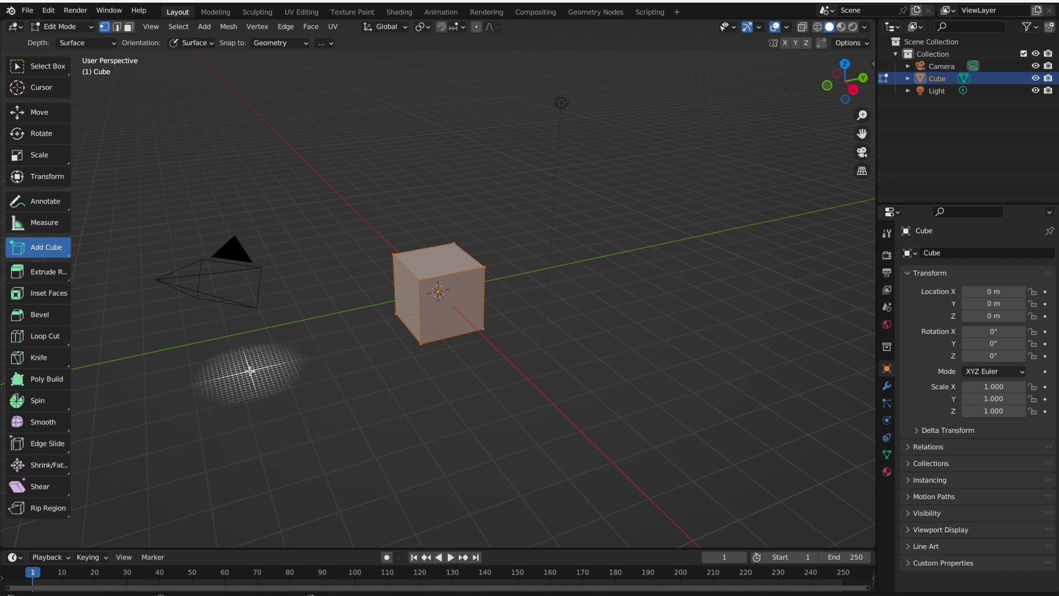
{"action": "left_click_drag", "start_coordinate": [250, 371], "coordinate": [443, 419]}
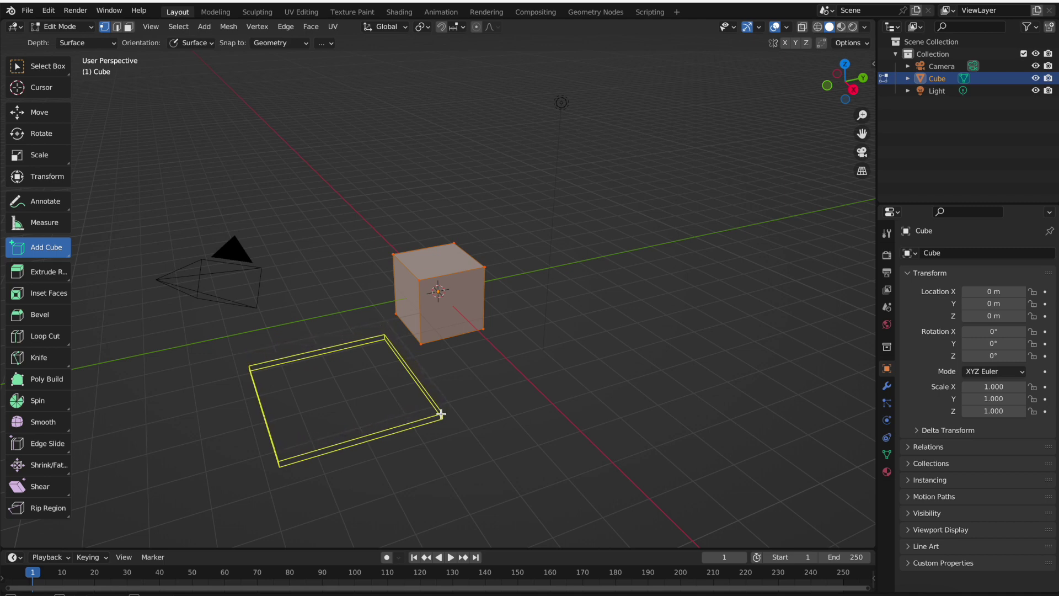
{"action": "left_click", "coordinate": [440, 413]}
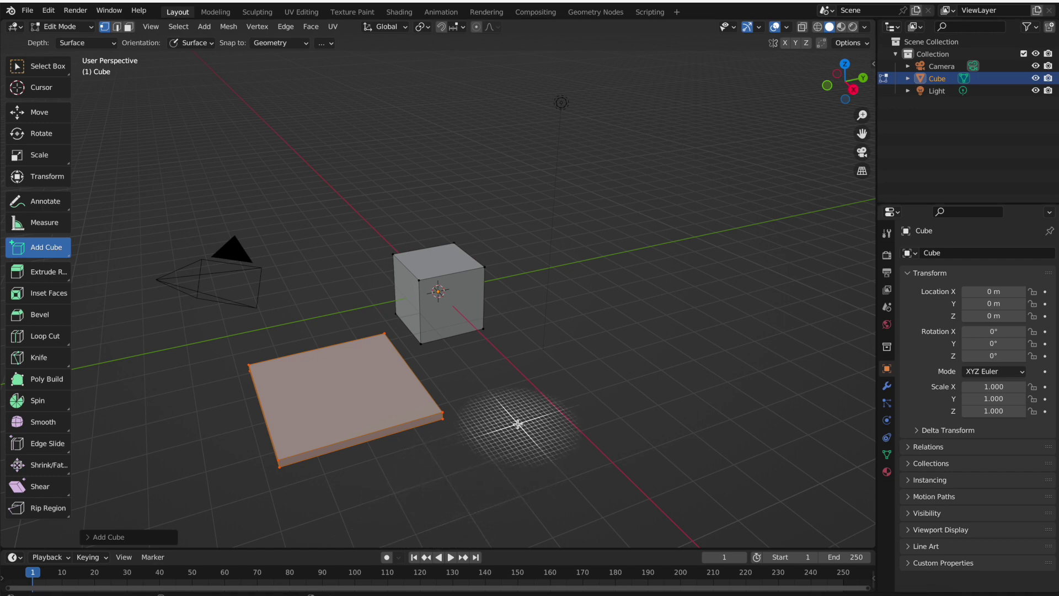
{"action": "left_click_drag", "start_coordinate": [518, 423], "coordinate": [635, 346]}
{"action": "left_click", "coordinate": [634, 340]}
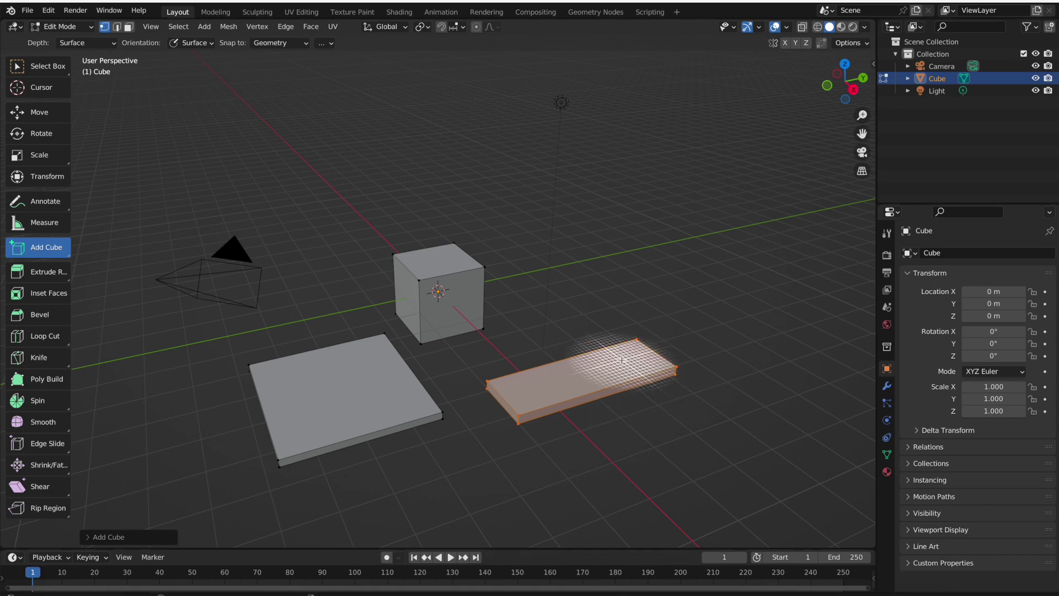
{"action": "left_click_drag", "start_coordinate": [606, 370], "coordinate": [615, 346]}
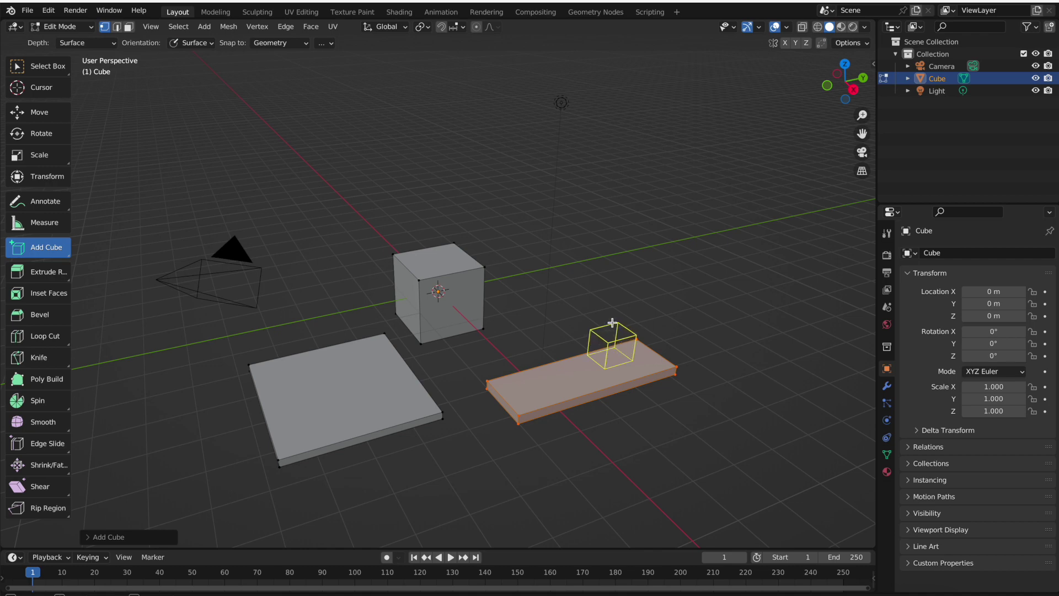
{"action": "left_click", "coordinate": [616, 323]}
{"action": "left_click_drag", "start_coordinate": [522, 371], "coordinate": [629, 404]}
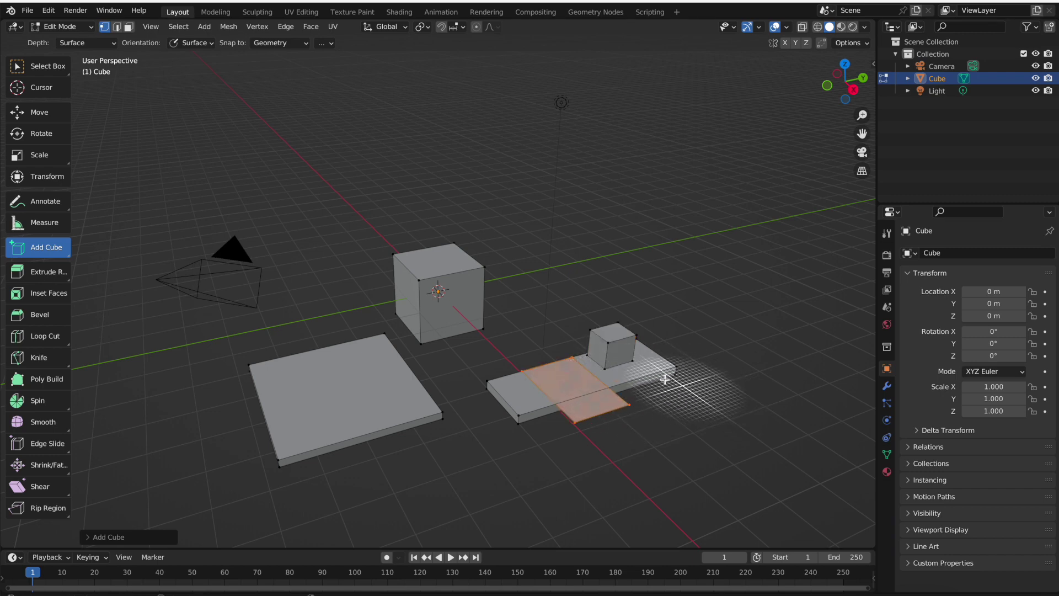
{"action": "key", "text": "ctrl+z"}
{"action": "key", "text": "ctrl+z"}
{"action": "key", "text": "ctrl+z"}
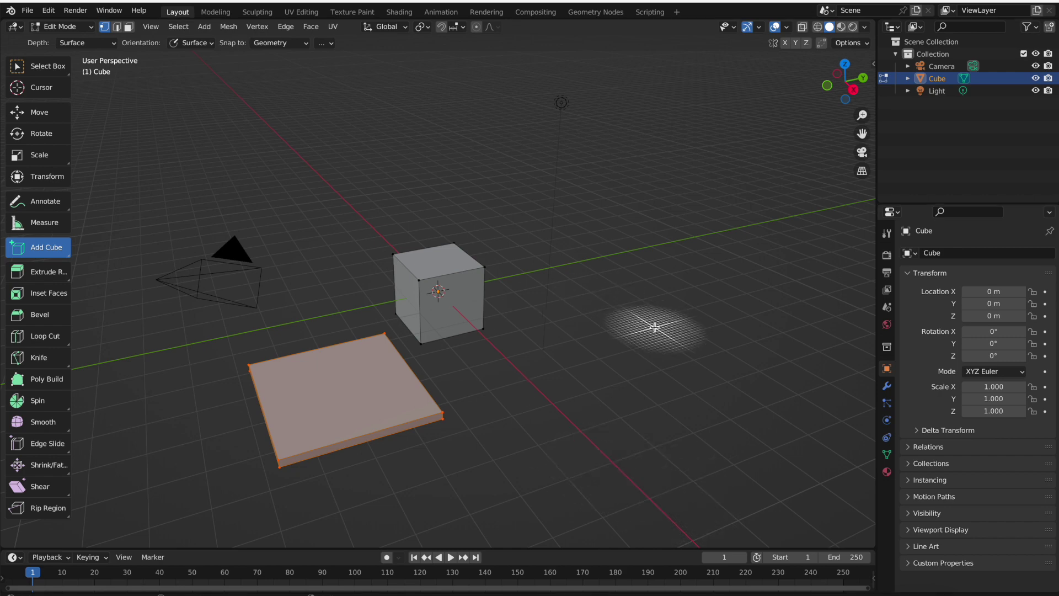
Draw a larger thin rectangular slab on the −X side of the square slab with Add Cube, and deselect it.
{"action": "middle_click_drag", "start_coordinate": [355, 449], "coordinate": [478, 417]}
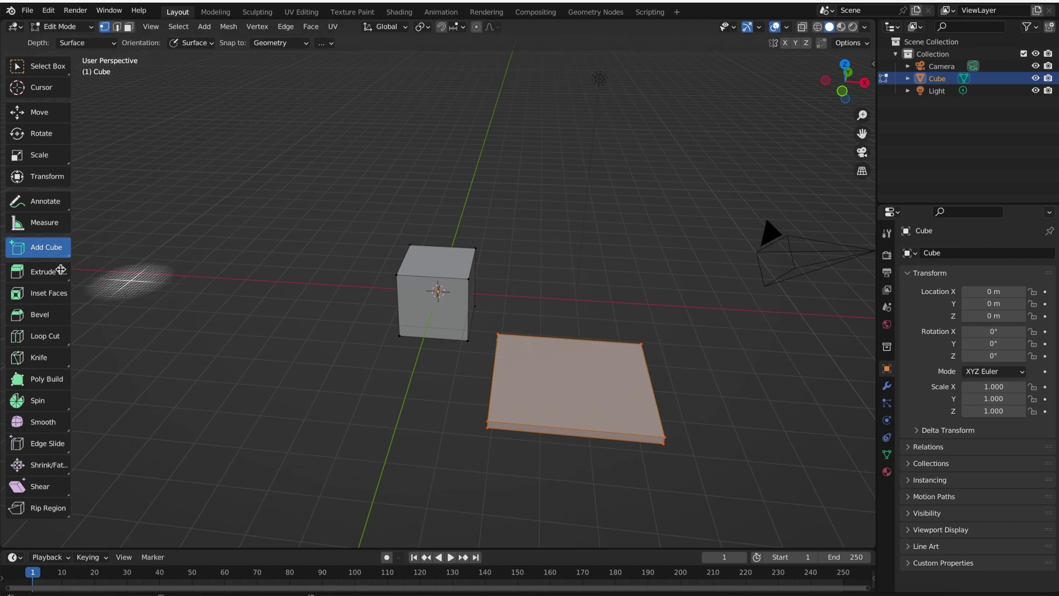
{"action": "left_click_drag", "start_coordinate": [160, 358], "coordinate": [397, 479]}
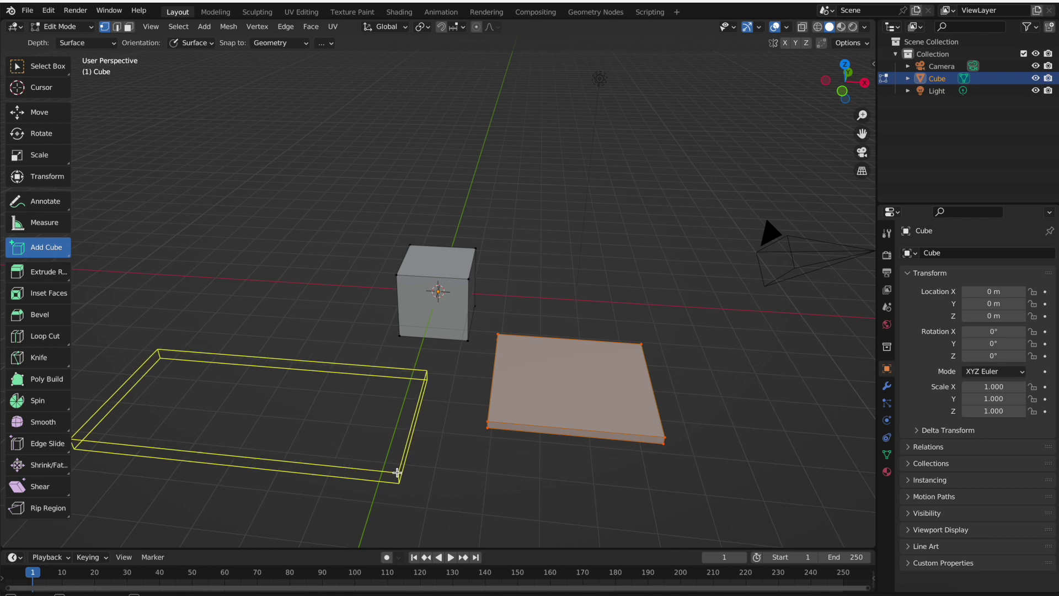
{"action": "left_click", "coordinate": [398, 483]}
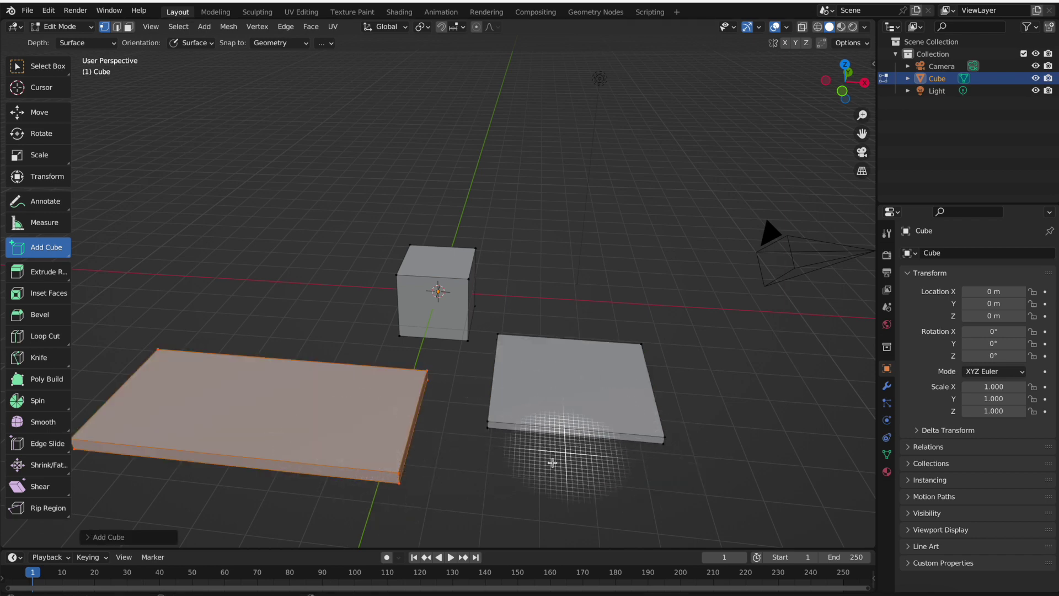
{"action": "left_click", "coordinate": [421, 439]}
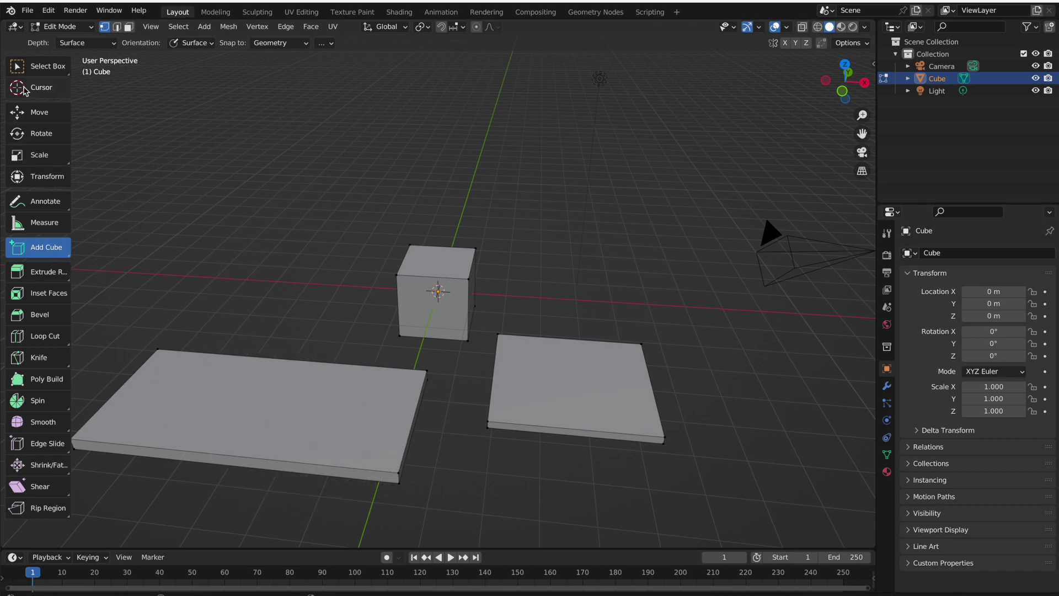
{"action": "left_click", "coordinate": [38, 112]}
{"action": "left_click", "coordinate": [45, 135]}
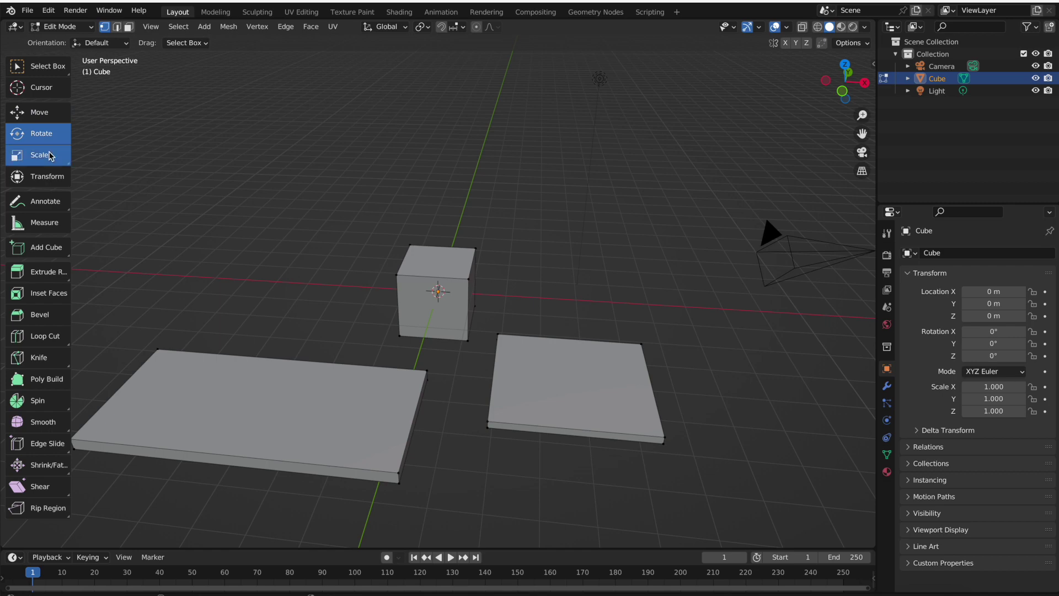
{"action": "left_click", "coordinate": [51, 156]}
{"action": "left_click", "coordinate": [58, 176]}
{"action": "left_click", "coordinate": [53, 243]}
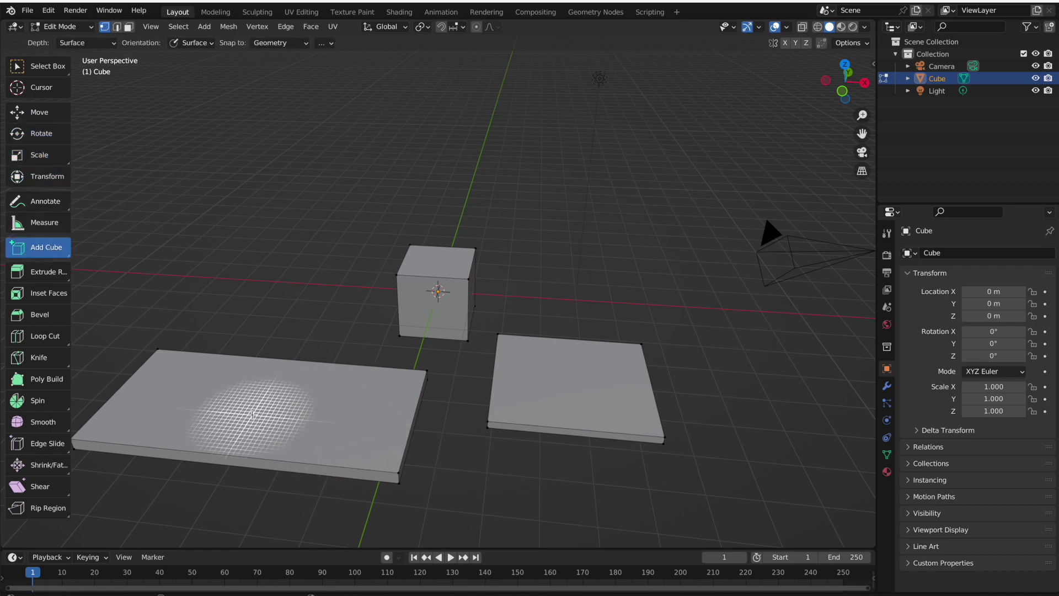
Add three loop cuts across the large slab near its −X end, with edge slides of about 0.93, 0.95 and 0.81.
{"action": "left_click", "coordinate": [257, 434]}
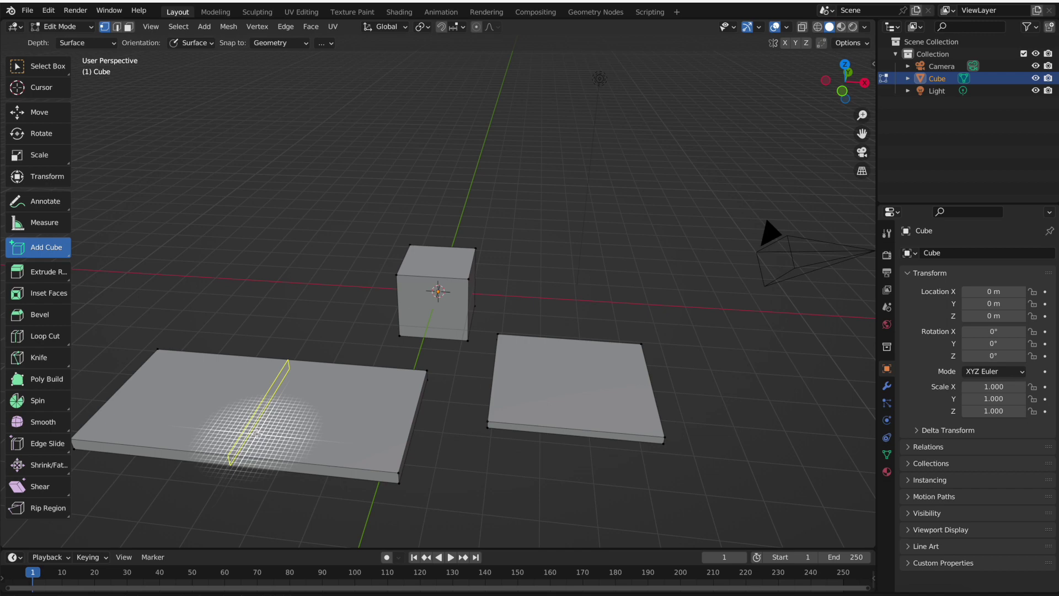
{"action": "left_click", "coordinate": [258, 434]}
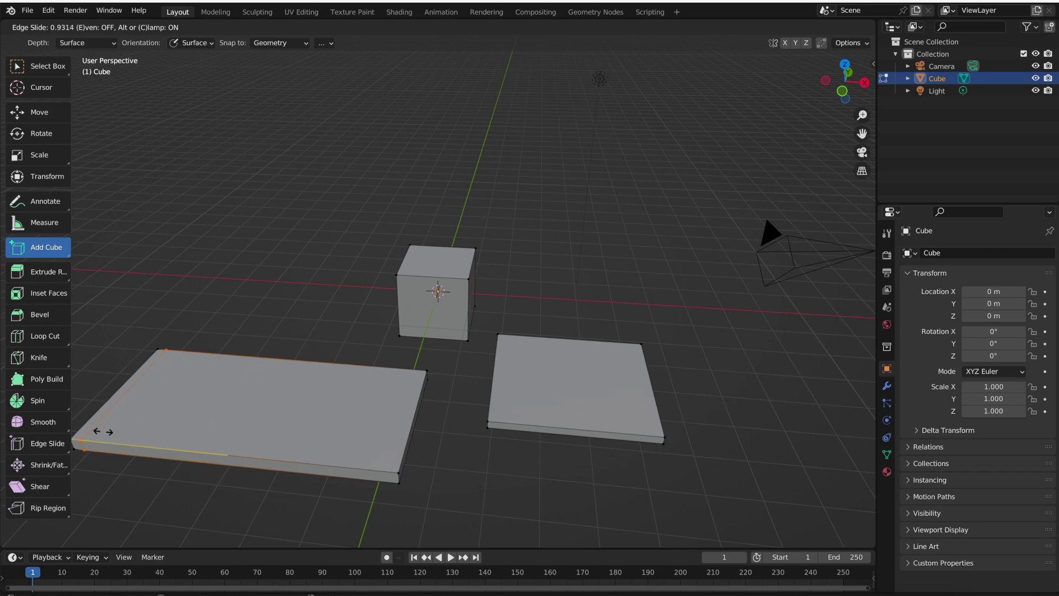
{"action": "left_click", "coordinate": [104, 431]}
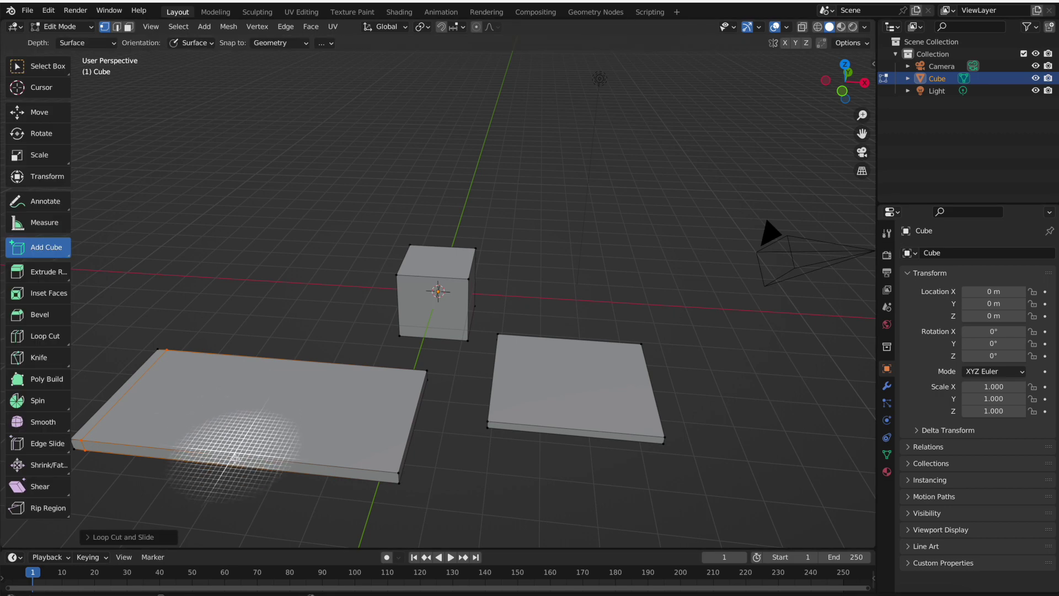
{"action": "key", "text": "ctrl+r"}
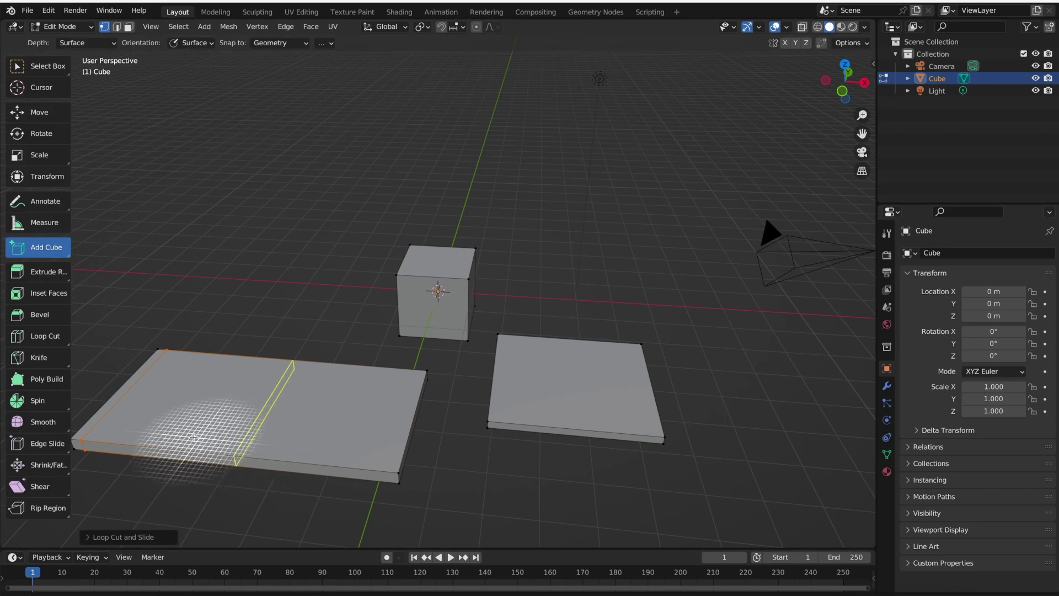
{"action": "left_click", "coordinate": [238, 439]}
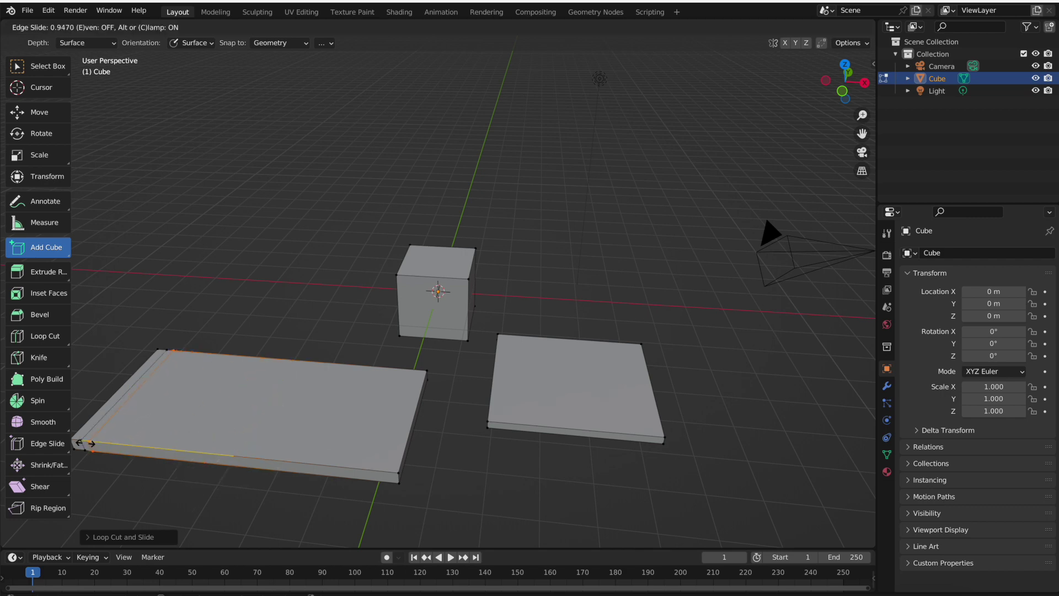
{"action": "left_click", "coordinate": [85, 442]}
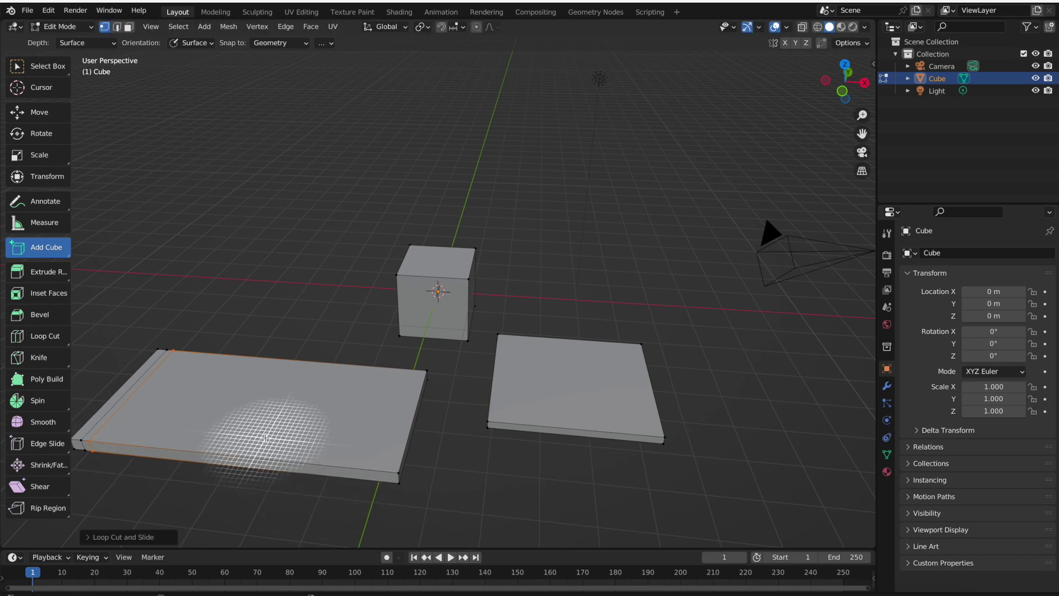
{"action": "key", "text": "ctrl+r"}
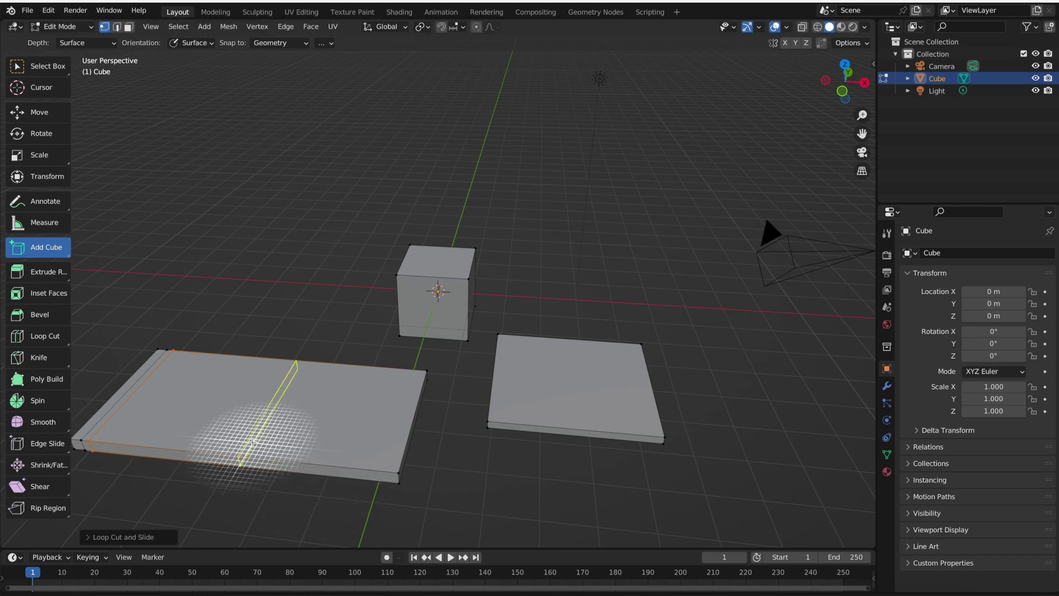
{"action": "left_click", "coordinate": [252, 442]}
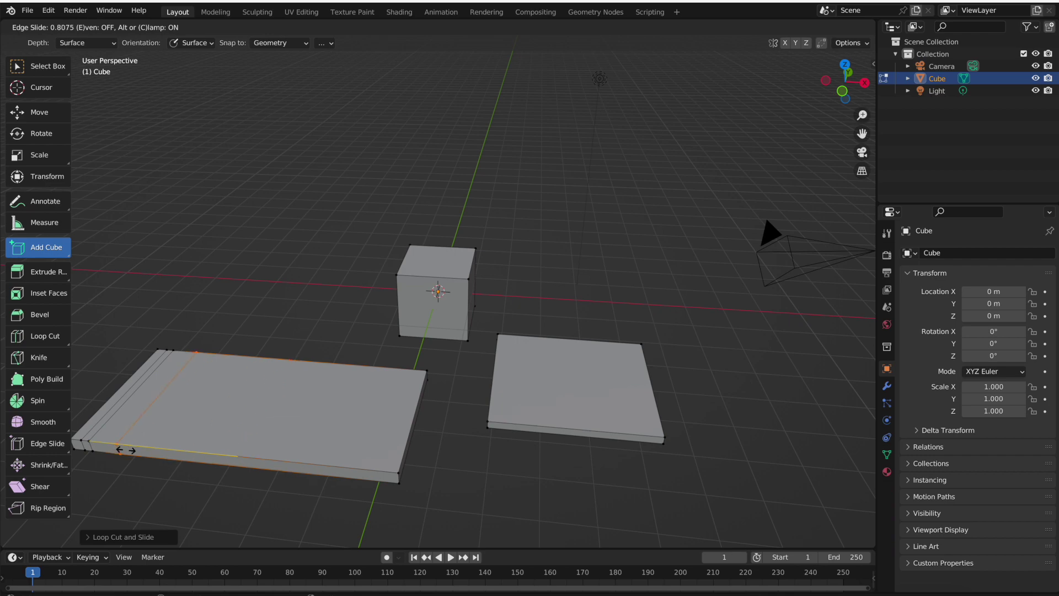
{"action": "left_click", "coordinate": [126, 450]}
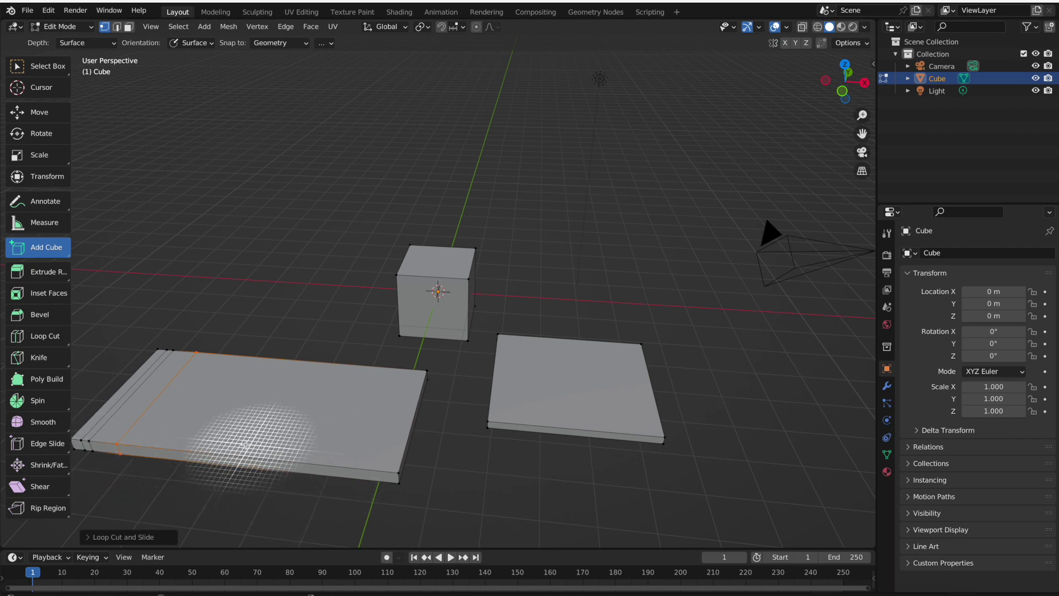
Add two loop cuts across the large slab near its +X end, with edge slides of about -0.87 and -0.93.
{"action": "key", "text": "ctrl+r"}
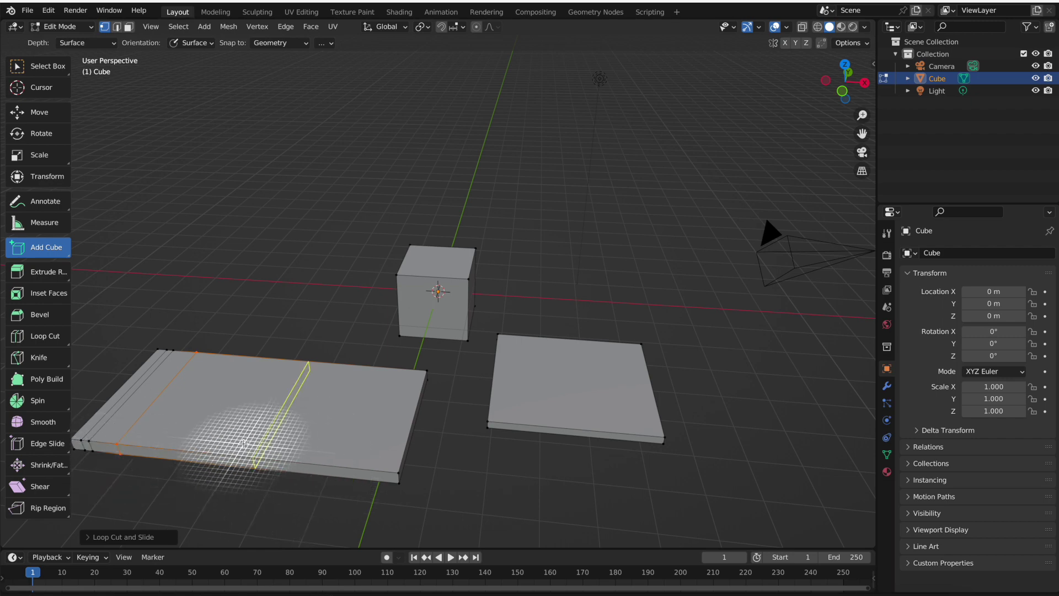
{"action": "left_click", "coordinate": [270, 440]}
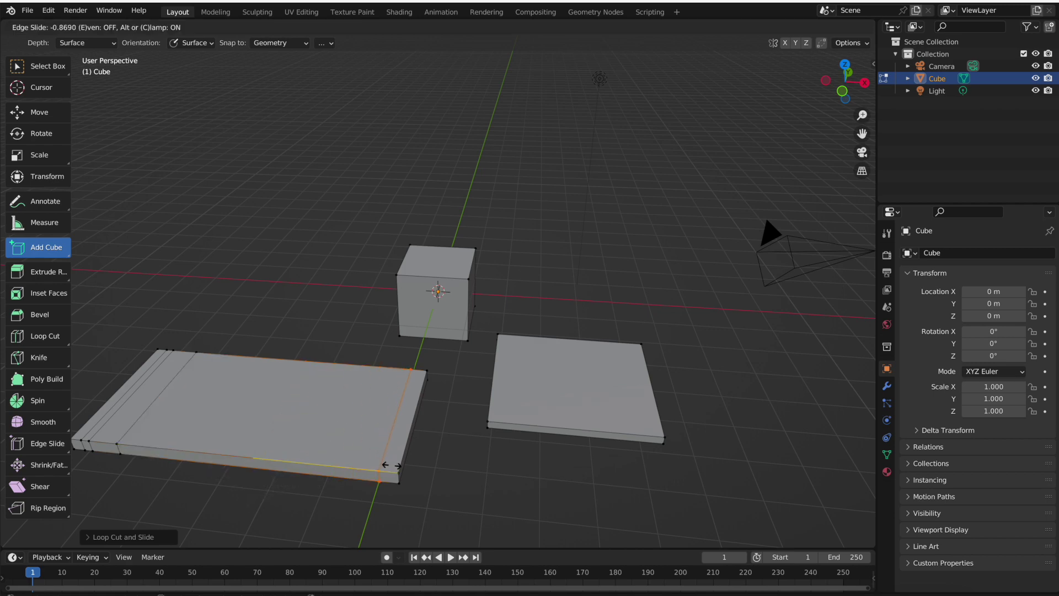
{"action": "left_click", "coordinate": [392, 466]}
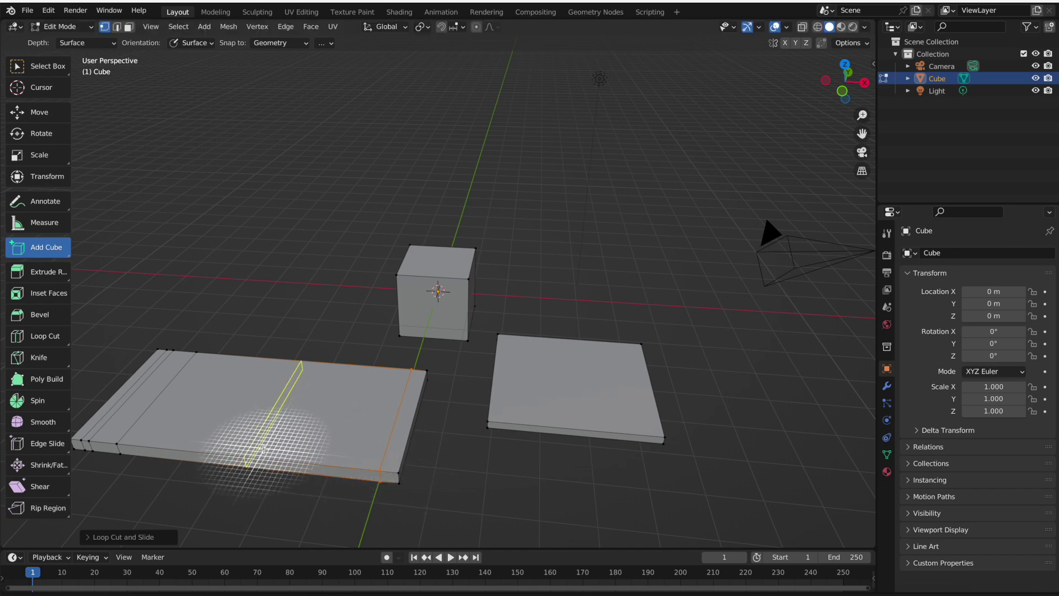
{"action": "left_click", "coordinate": [263, 448]}
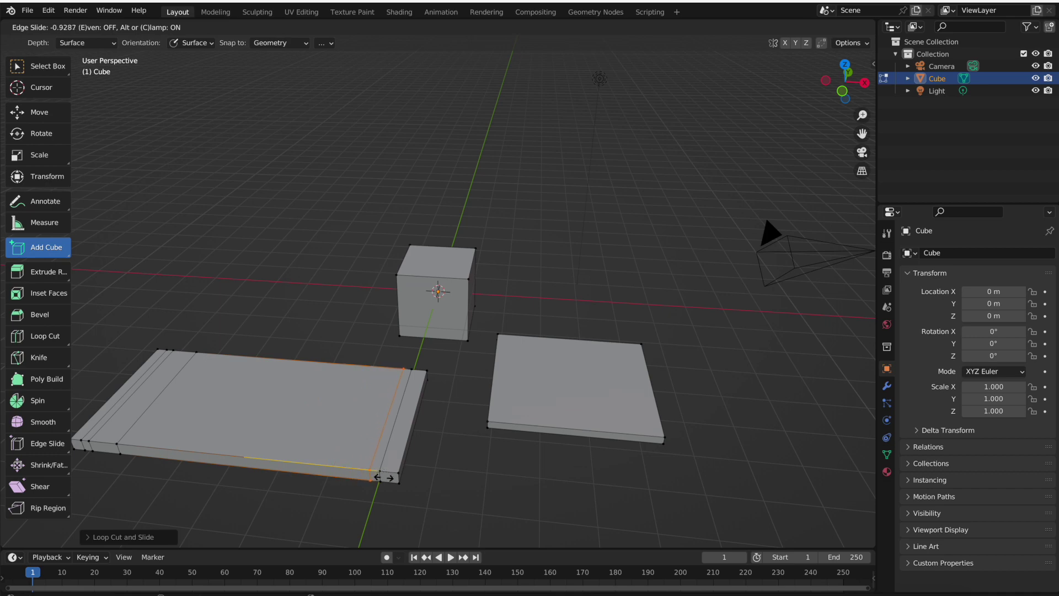
{"action": "left_click", "coordinate": [383, 477]}
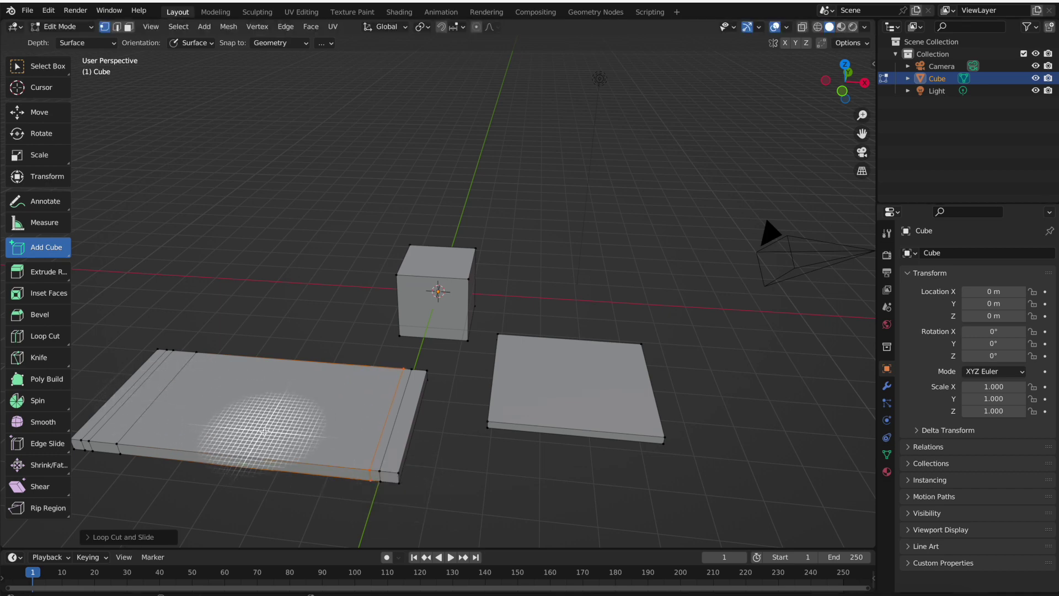
Add a third crosswise loop cut to the large slab, slid toward the existing cuts near its +X end.
{"action": "key", "text": "ctrl+r"}
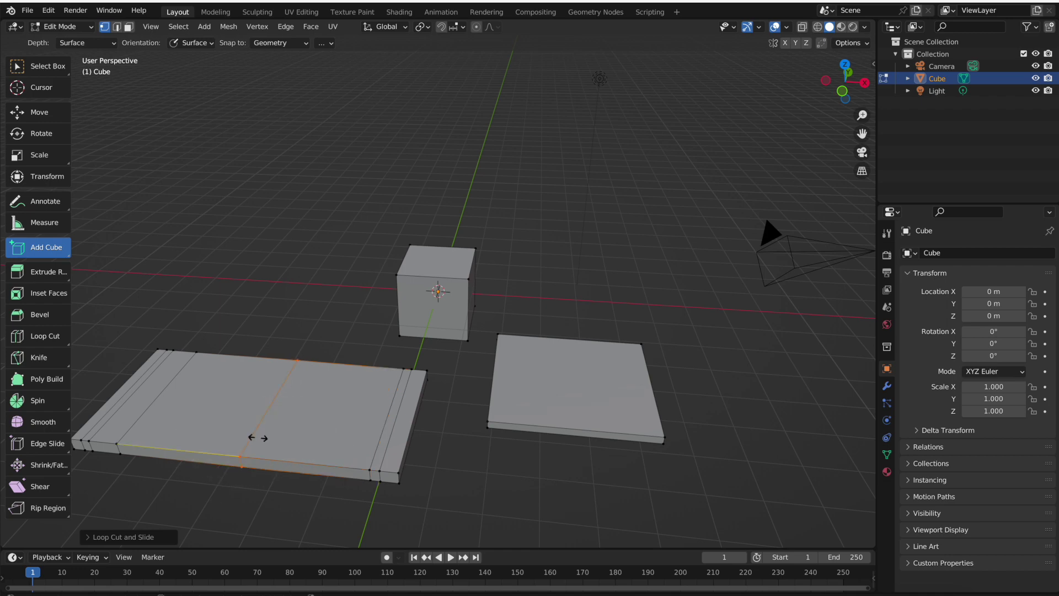
{"action": "left_click", "coordinate": [257, 437]}
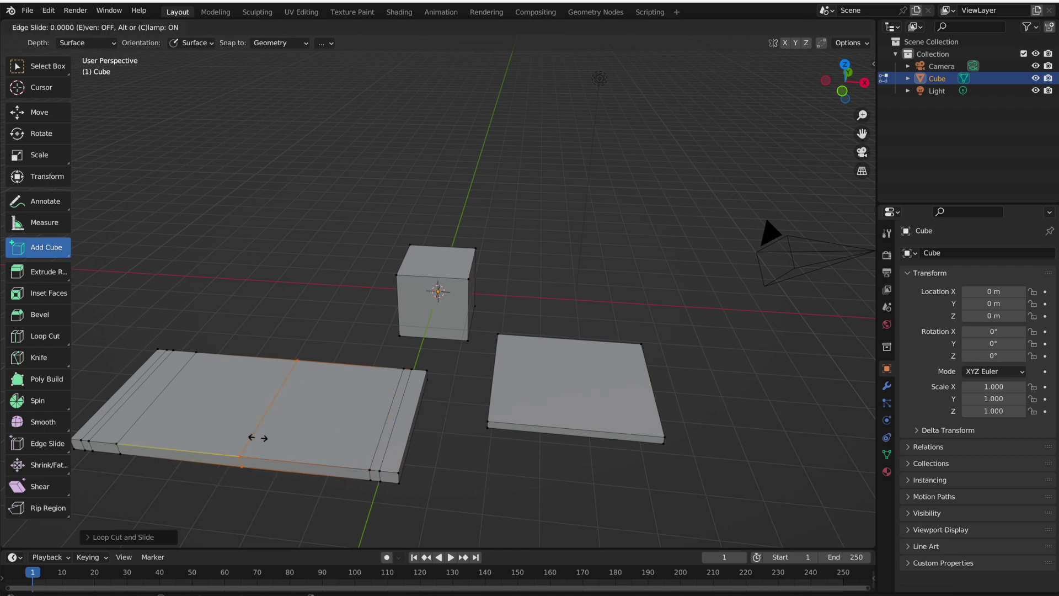
{"action": "left_click", "coordinate": [346, 450]}
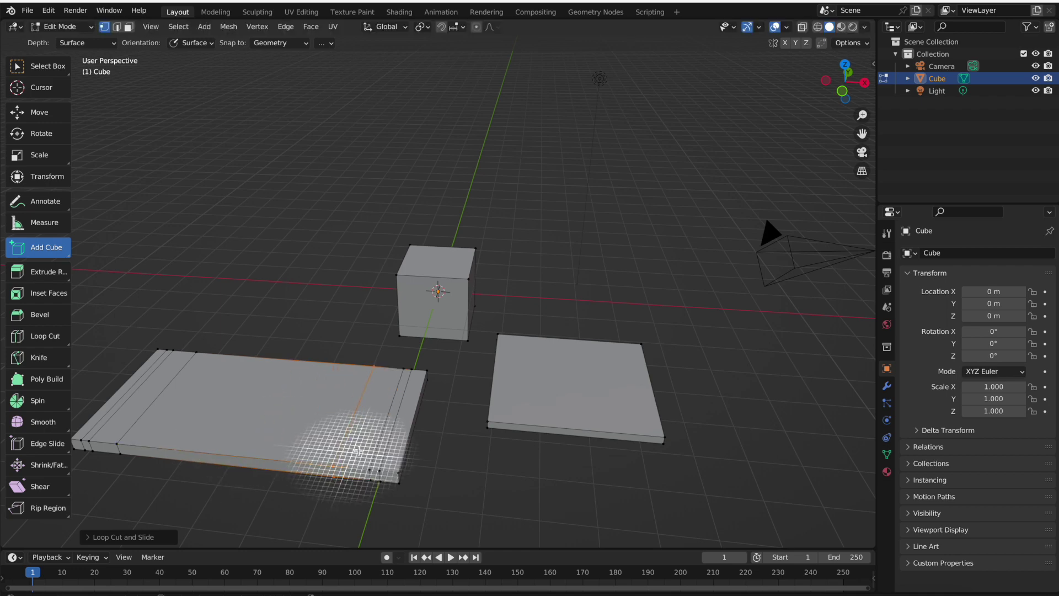
Try drawing two small bars in front of the large slab with Add Cube, and undo both.
{"action": "left_click_drag", "start_coordinate": [450, 485], "coordinate": [432, 521]}
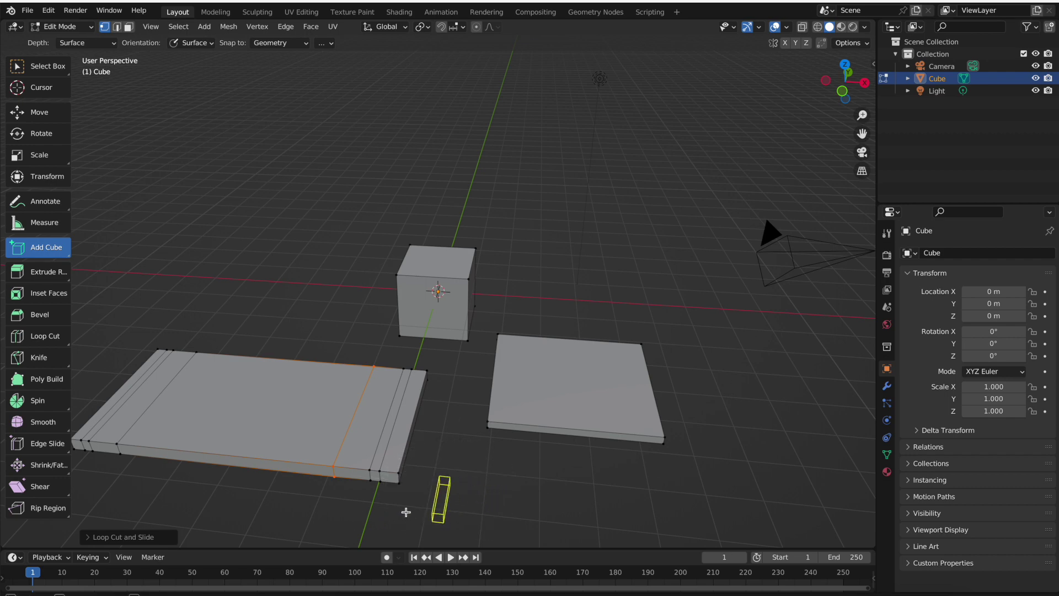
{"action": "left_click", "coordinate": [493, 509]}
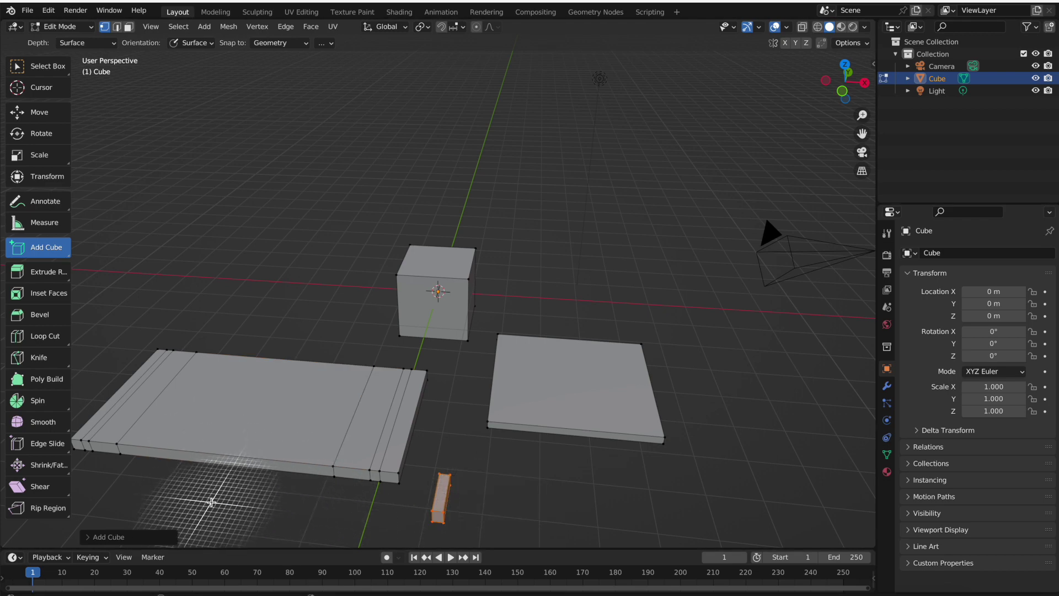
{"action": "left_click_drag", "start_coordinate": [211, 502], "coordinate": [390, 535]}
{"action": "left_click", "coordinate": [390, 518]}
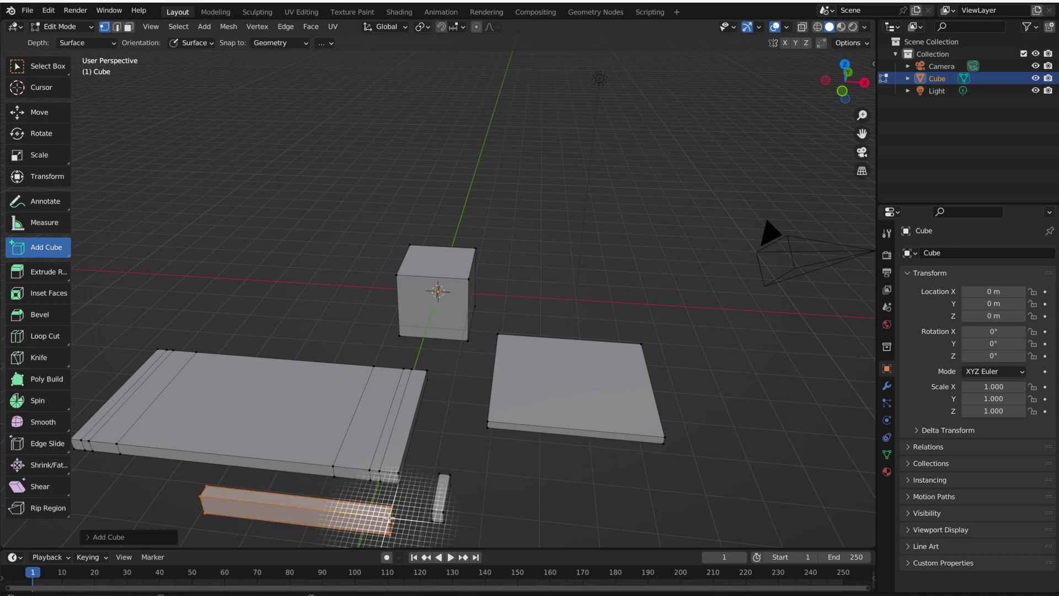
{"action": "key", "text": "ctrl+z"}
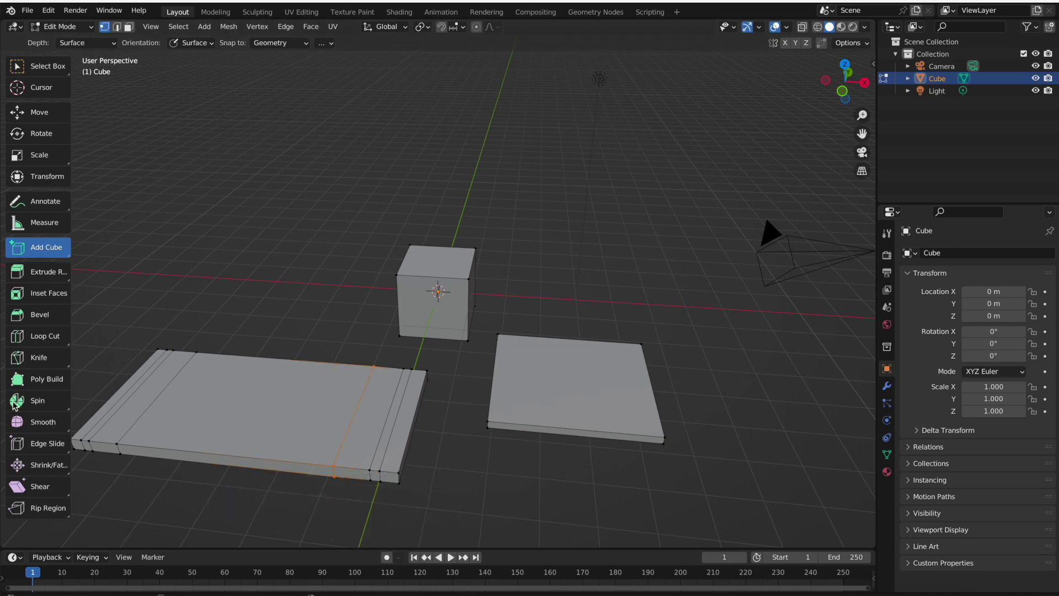
Add three lengthwise loop cuts to the large slab, slid close to its +Y edge, the innermost with an edge slide of about 0.73.
{"action": "middle_click_drag", "start_coordinate": [395, 357], "coordinate": [395, 358]}
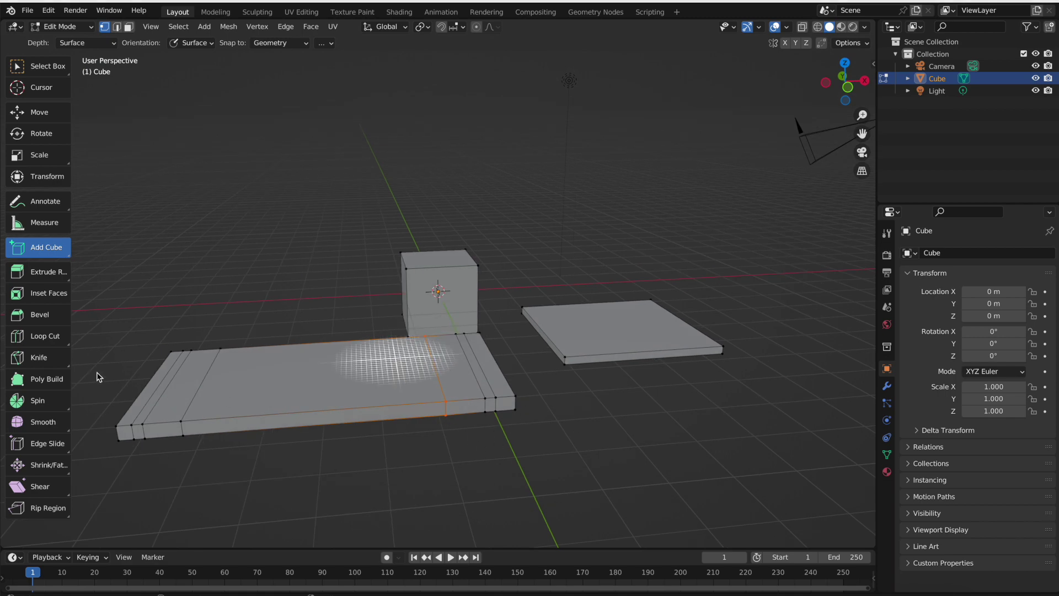
{"action": "middle_click_drag", "start_coordinate": [298, 454], "coordinate": [297, 454]}
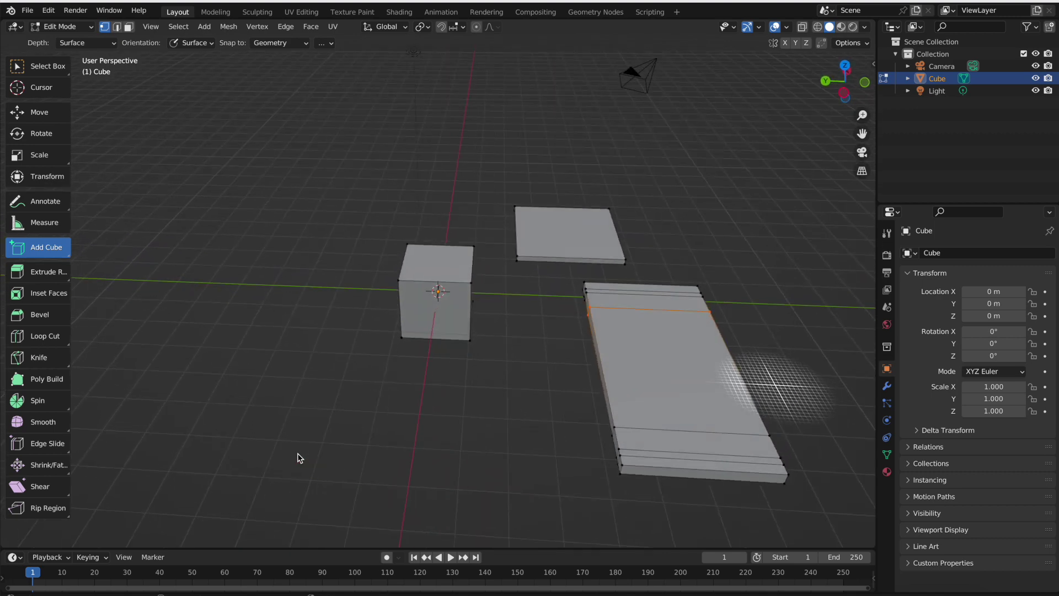
{"action": "left_click", "coordinate": [666, 462], "text": "alt"}
{"action": "key", "text": "ctrl+r"}
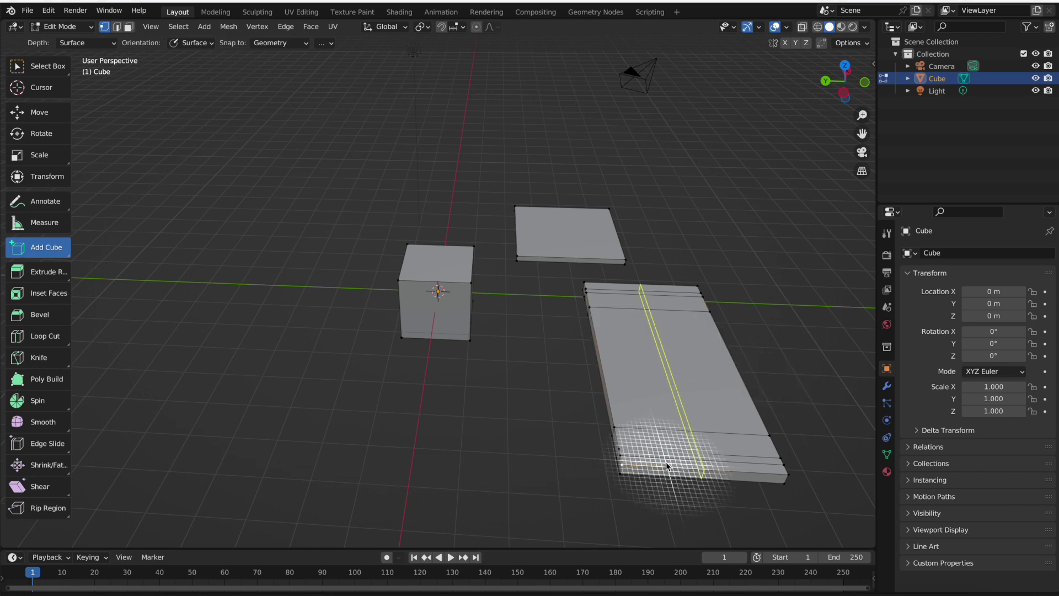
{"action": "left_click", "coordinate": [687, 457]}
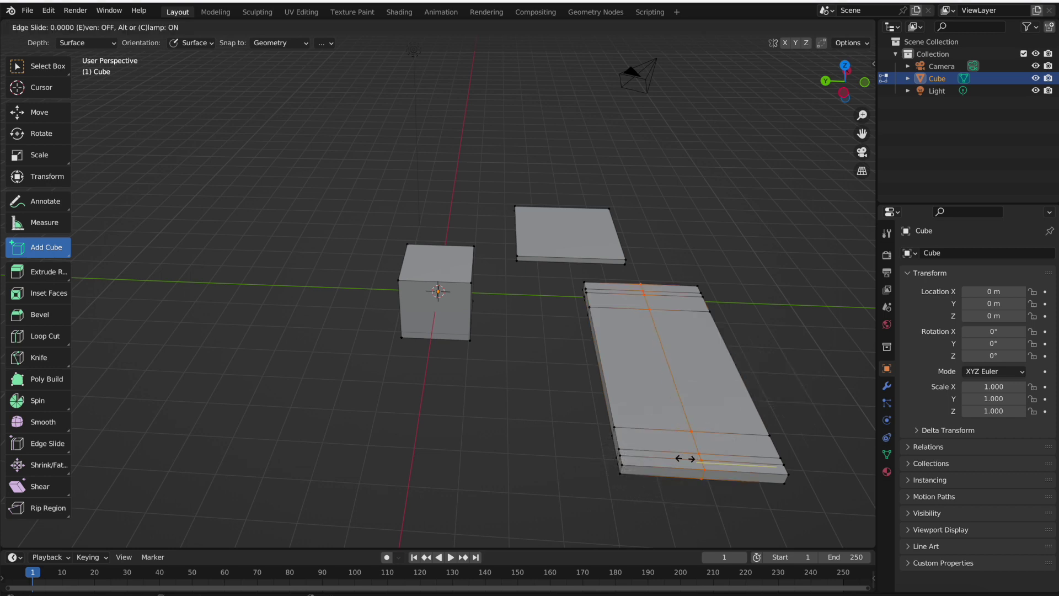
{"action": "left_click", "coordinate": [619, 472]}
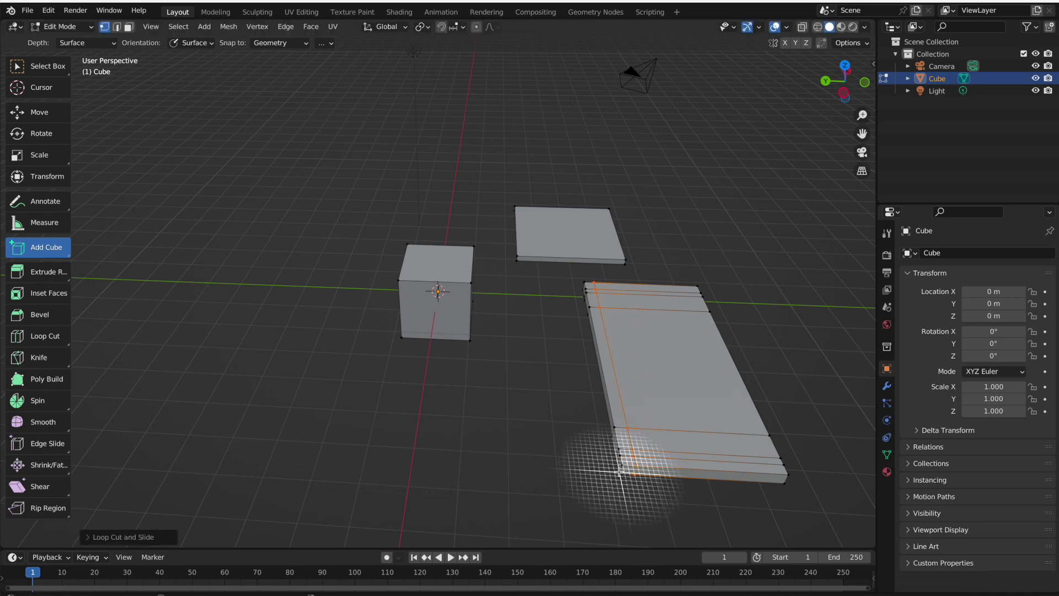
{"action": "key", "text": "ctrl+r"}
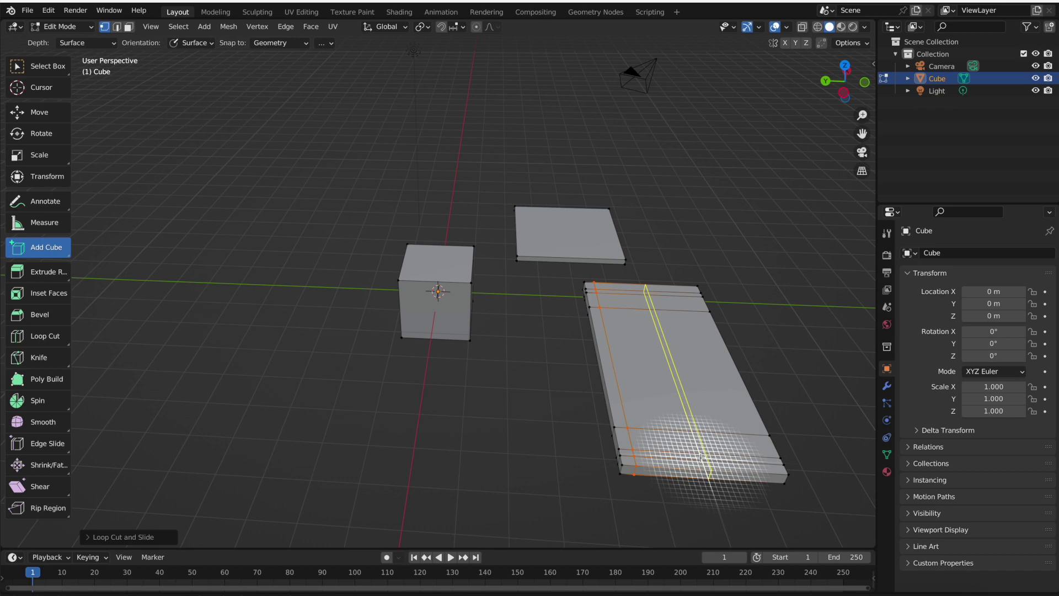
{"action": "left_click", "coordinate": [701, 456]}
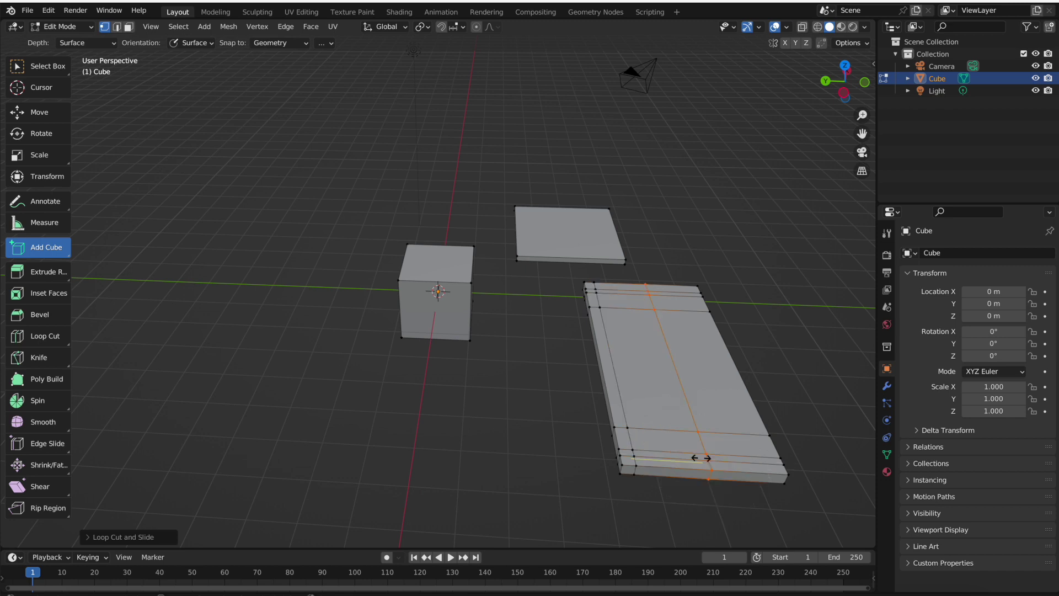
{"action": "left_click", "coordinate": [639, 469]}
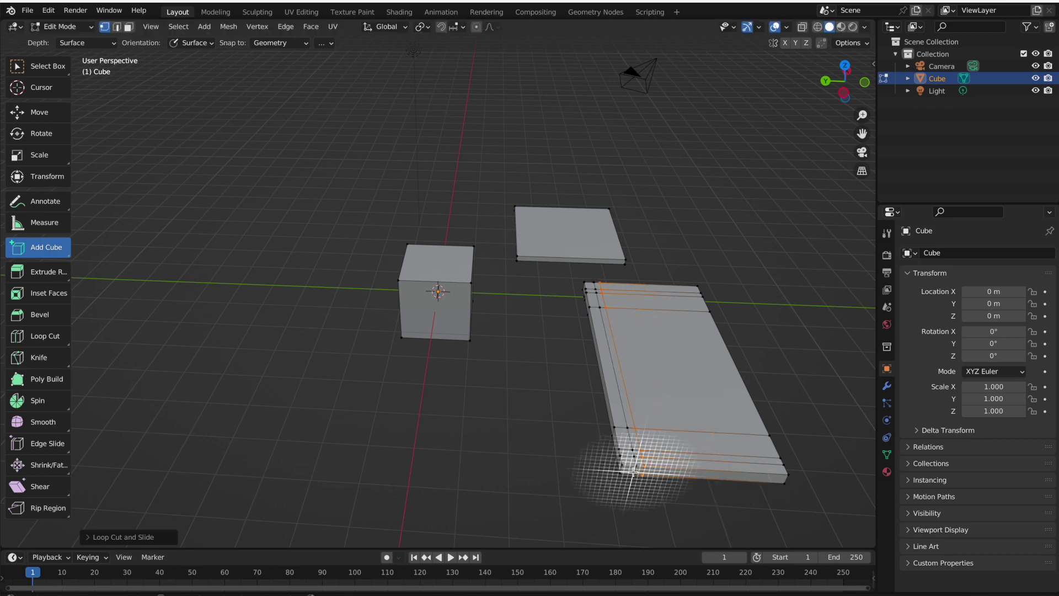
{"action": "key", "text": "ctrl+r"}
{"action": "left_click", "coordinate": [710, 457]}
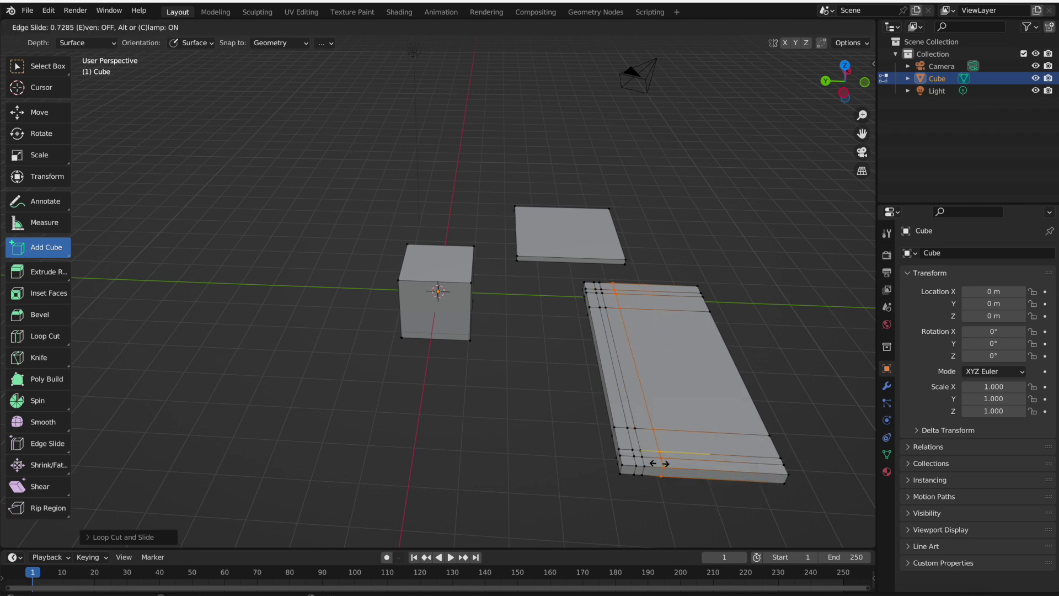
{"action": "left_click", "coordinate": [659, 463]}
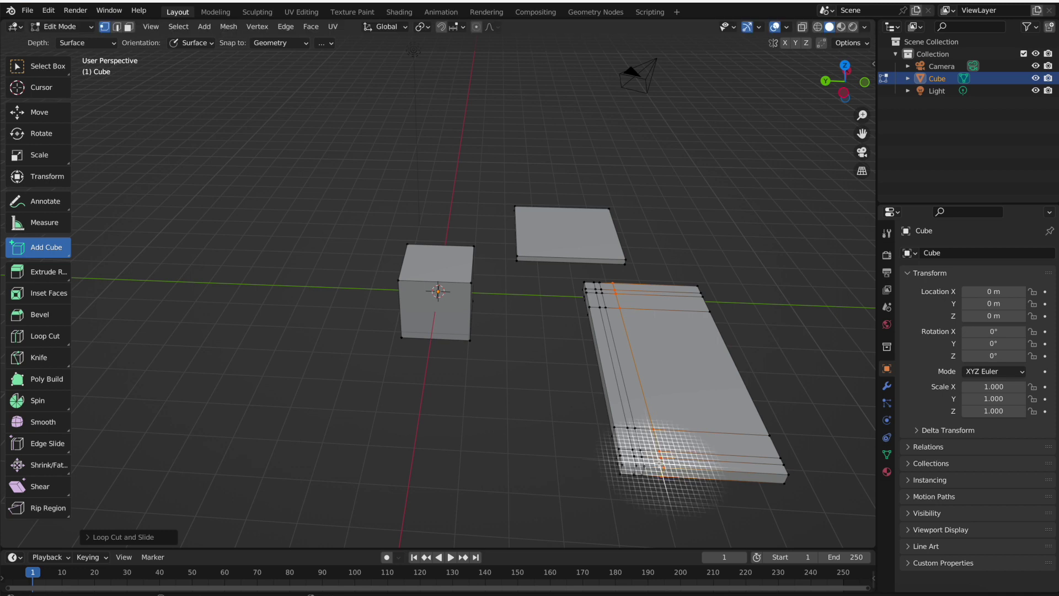
Add a lengthwise loop cut near the large slab's −Y edge with an edge slide of about -0.63.
{"action": "key", "text": "ctrl+r"}
{"action": "left_click", "coordinate": [713, 443]}
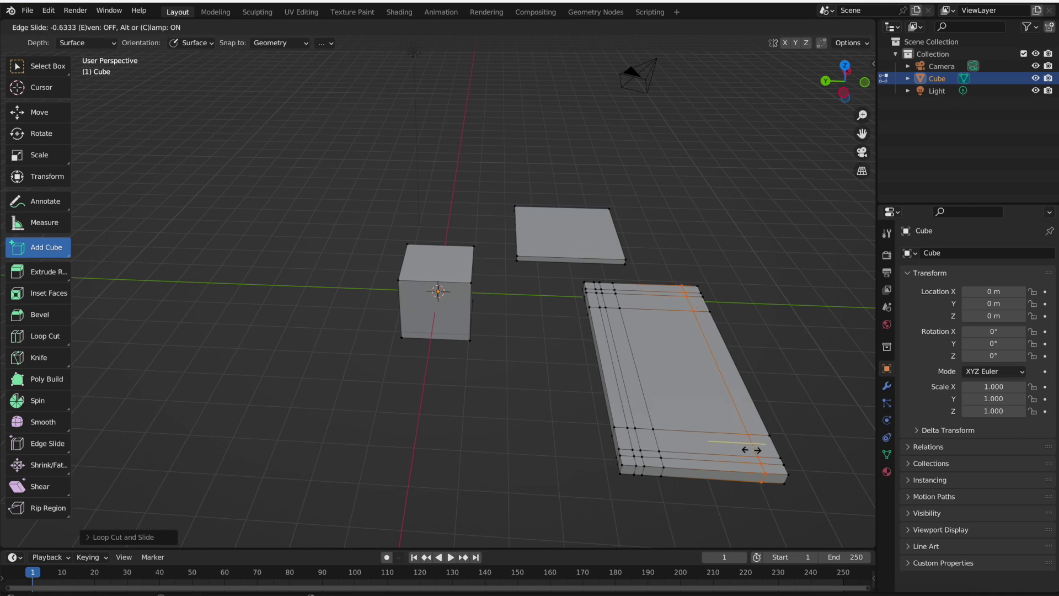
{"action": "left_click", "coordinate": [753, 450]}
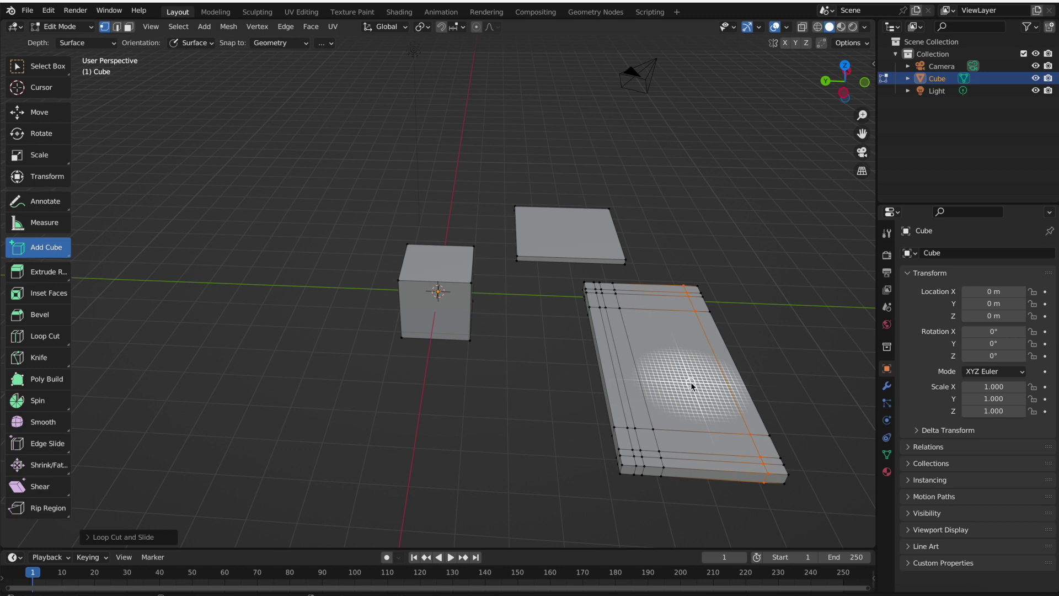
Try a crosswise loop cut through the middle section of the large slab, and undo it.
{"action": "key", "text": "ctrl+r"}
{"action": "left_click", "coordinate": [666, 383]}
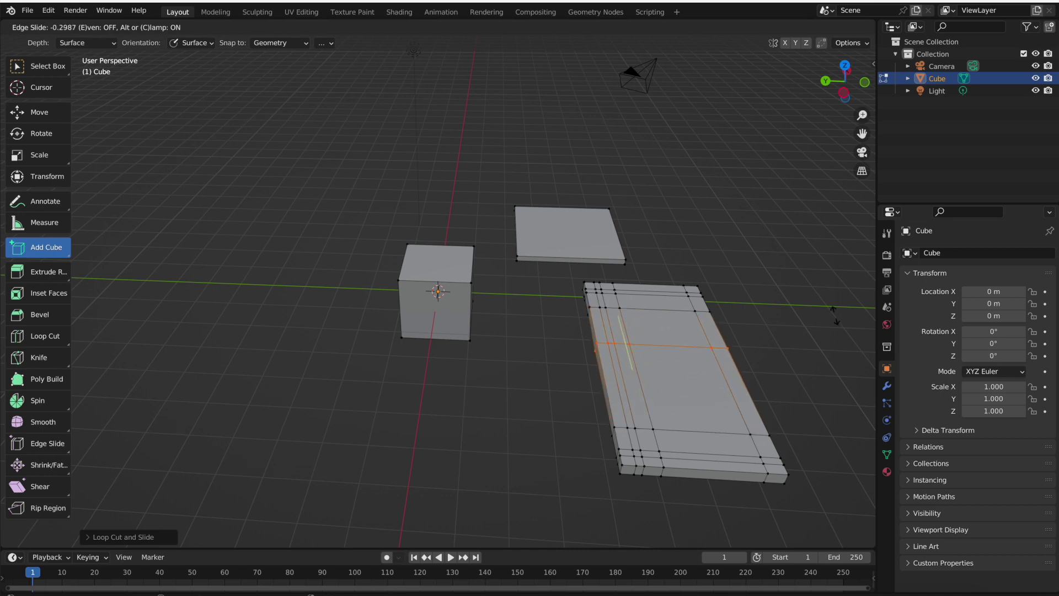
{"action": "left_click", "coordinate": [844, 330]}
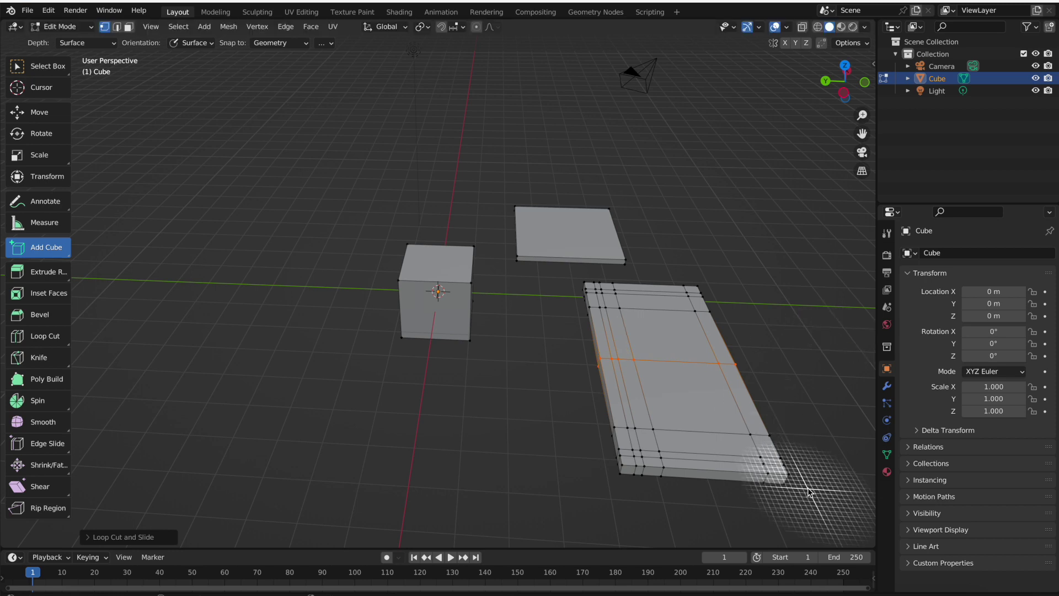
{"action": "key", "text": "ctrl+z"}
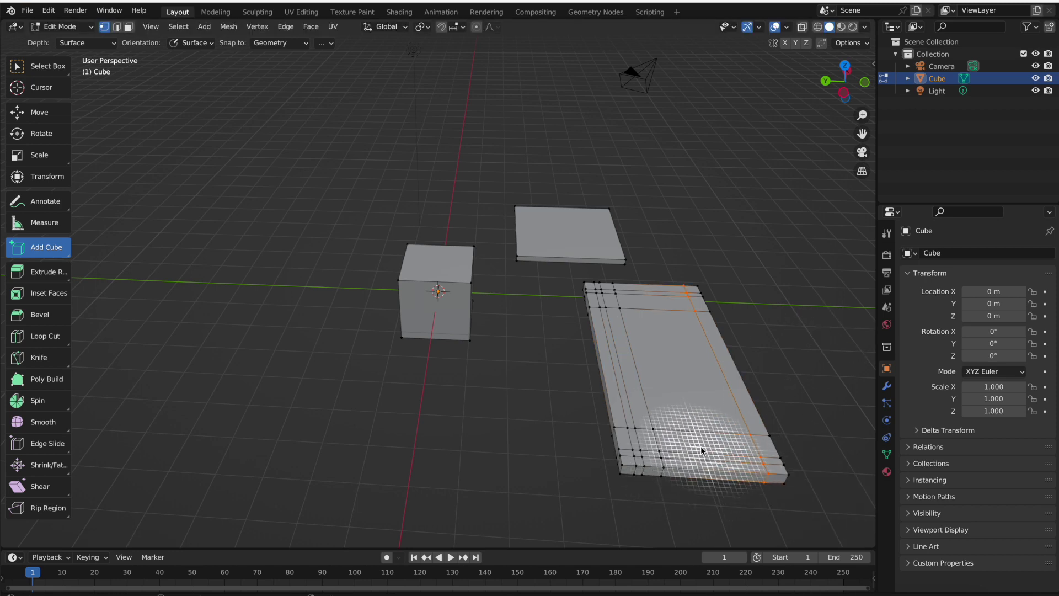
Add two more lengthwise loop cuts, one just inside the −Y edge cut with a slide of about 0.82, the other near the slab's centre.
{"action": "key", "text": "ctrl+r"}
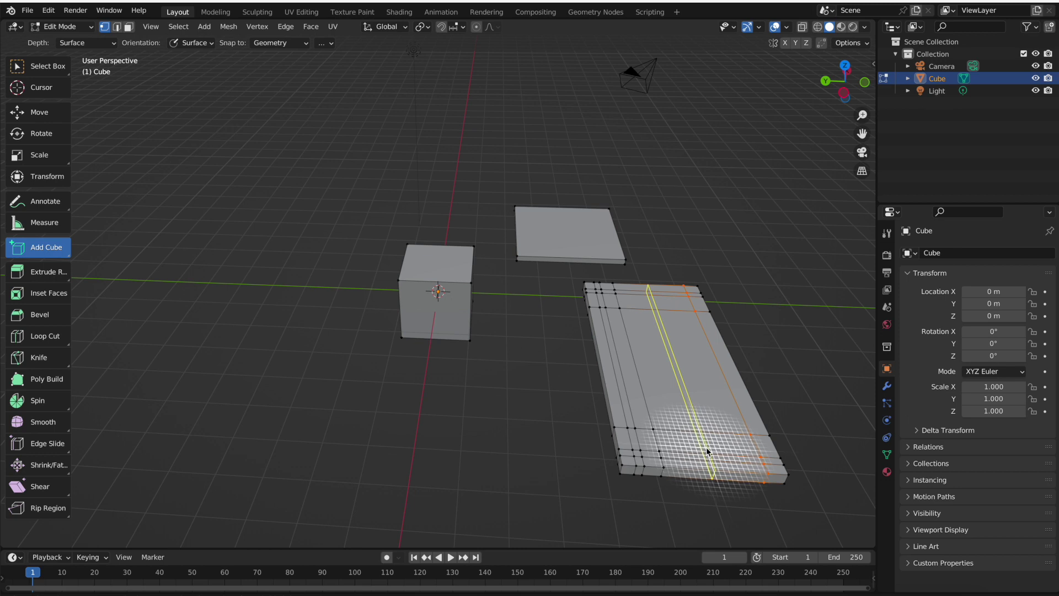
{"action": "left_click", "coordinate": [706, 447]}
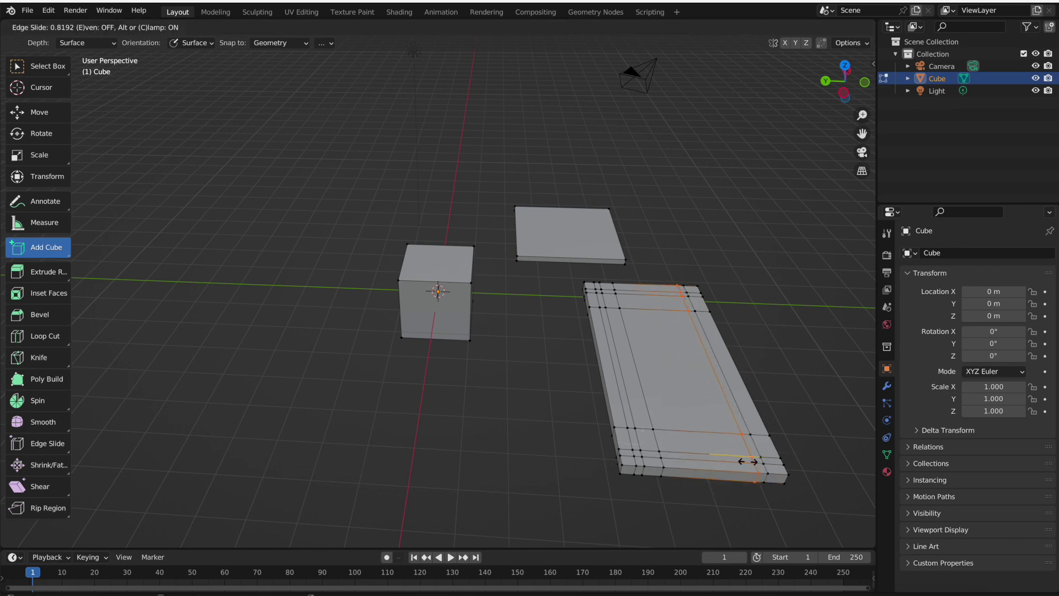
{"action": "left_click", "coordinate": [748, 461]}
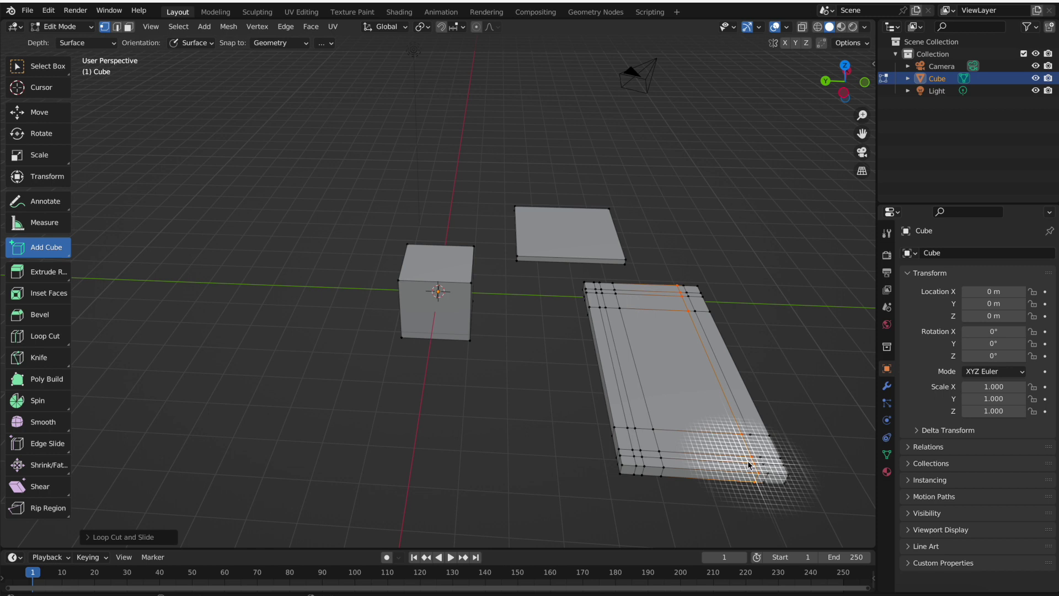
{"action": "key", "text": "ctrl+r"}
{"action": "left_click", "coordinate": [697, 445]}
{"action": "left_click", "coordinate": [700, 445]}
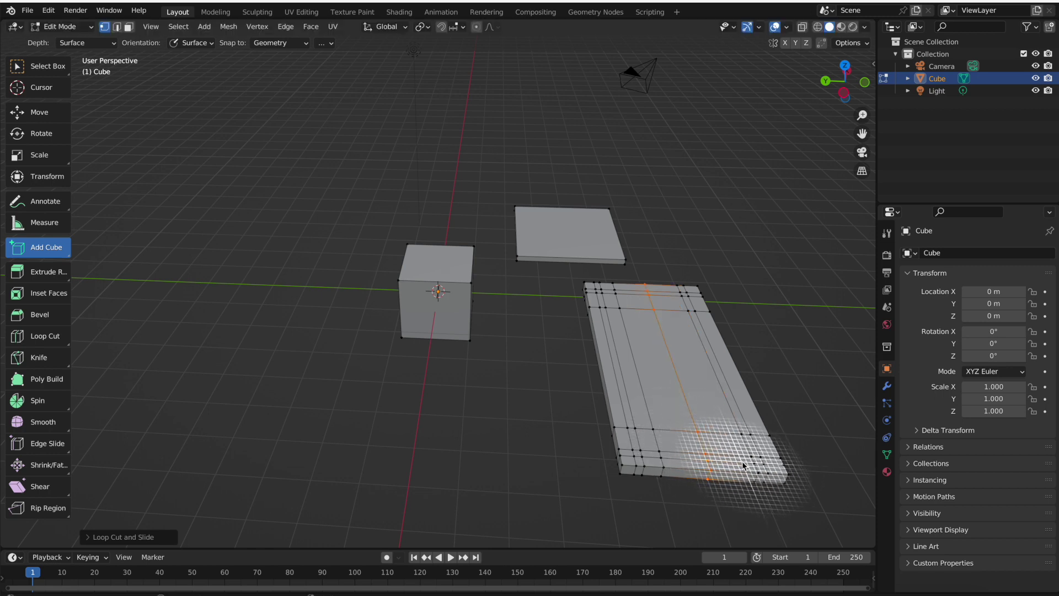
{"action": "left_click_drag", "start_coordinate": [703, 448], "coordinate": [733, 448]}
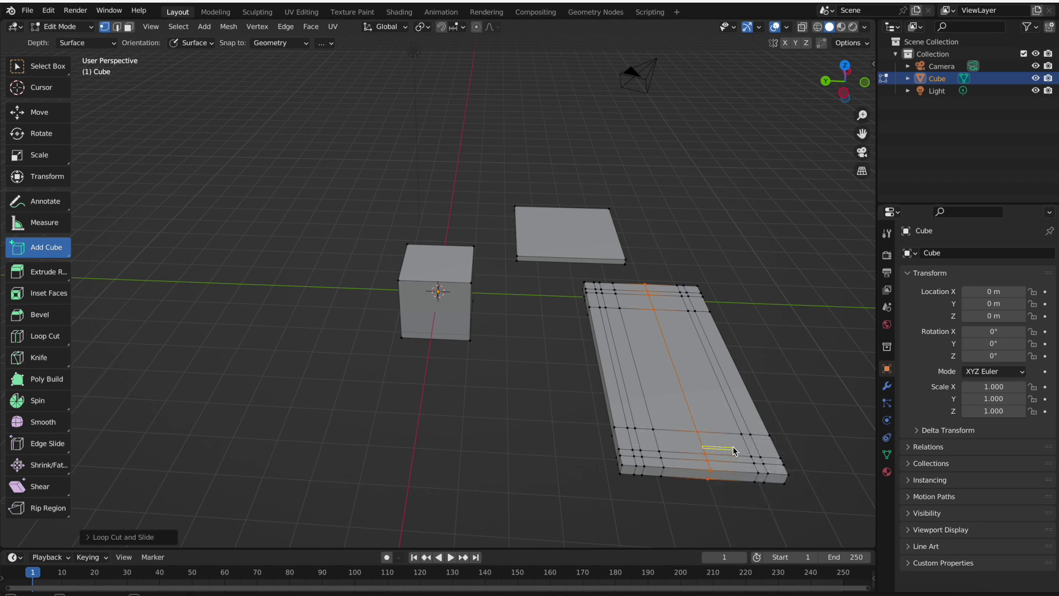
{"action": "left_click", "coordinate": [800, 348]}
{"action": "key", "text": "ctrl+z"}
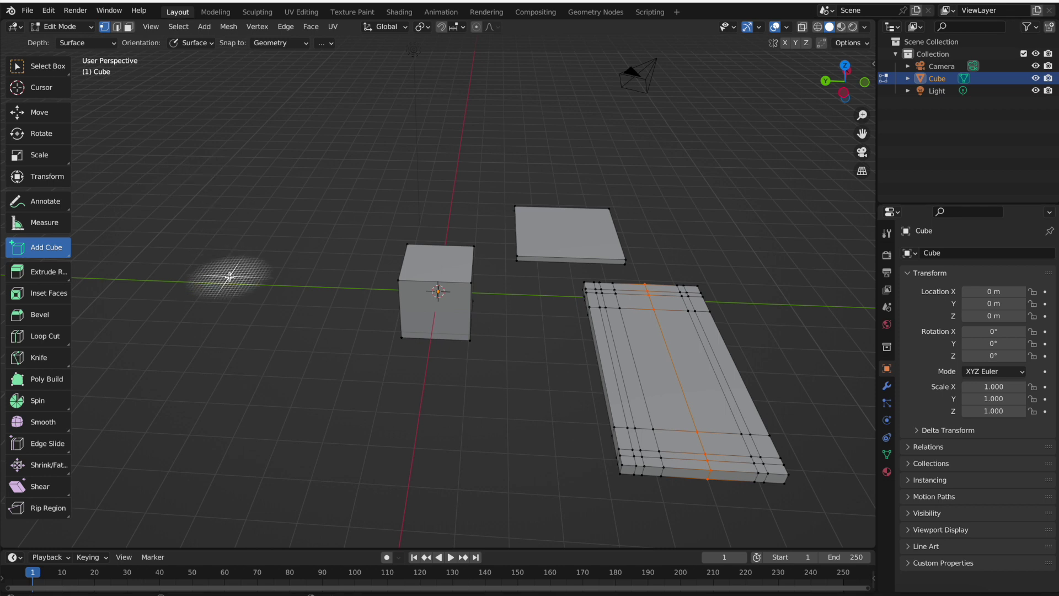
Move the selected central edge loop along the Y axis toward the slab's −Y edge with the Move tool.
{"action": "key", "text": "t"}
{"action": "key", "text": "t"}
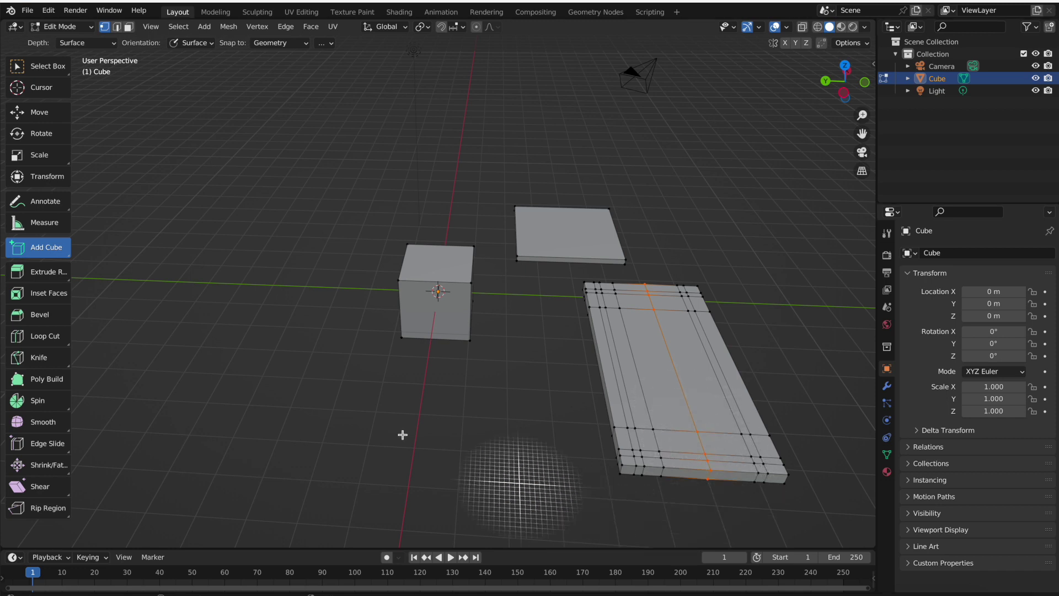
{"action": "left_click", "coordinate": [39, 112]}
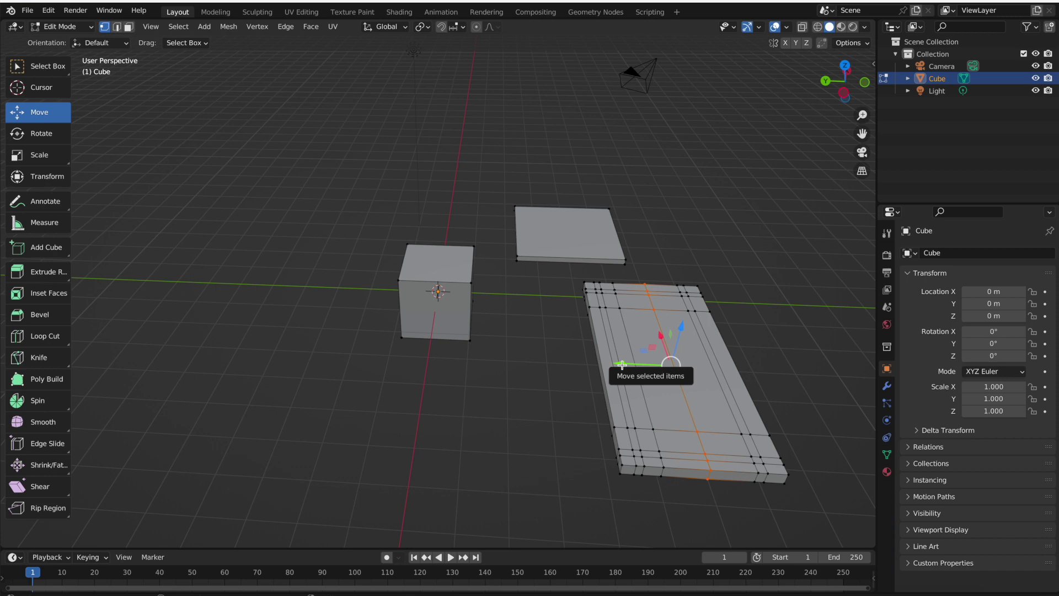
{"action": "left_click_drag", "start_coordinate": [621, 365], "coordinate": [646, 368]}
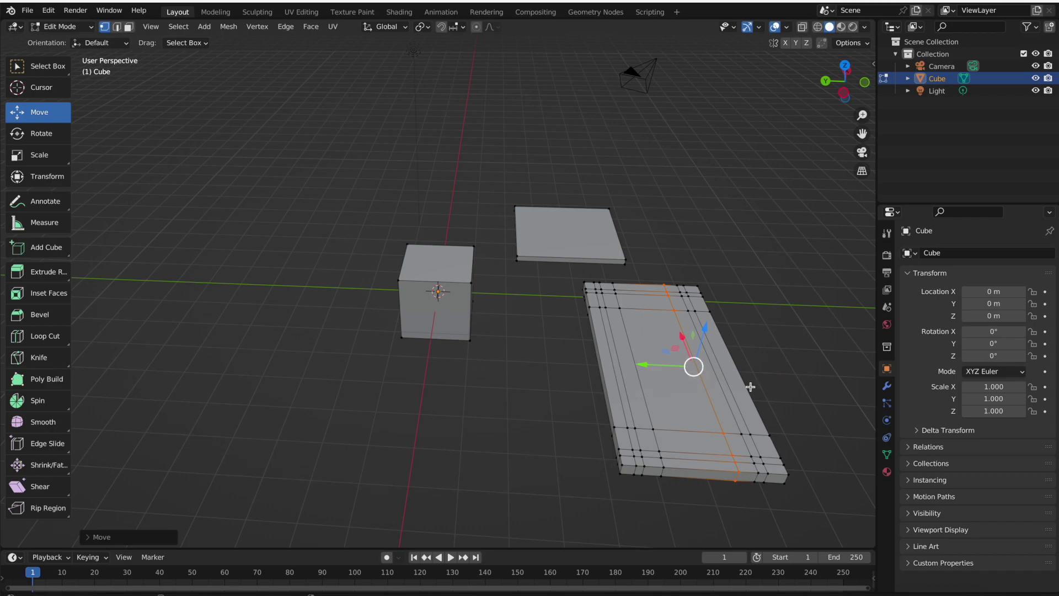
Switch to face selection and select a small top face at the large slab's +X, +Y corner.
{"action": "middle_click_drag", "start_coordinate": [824, 403], "coordinate": [823, 402]}
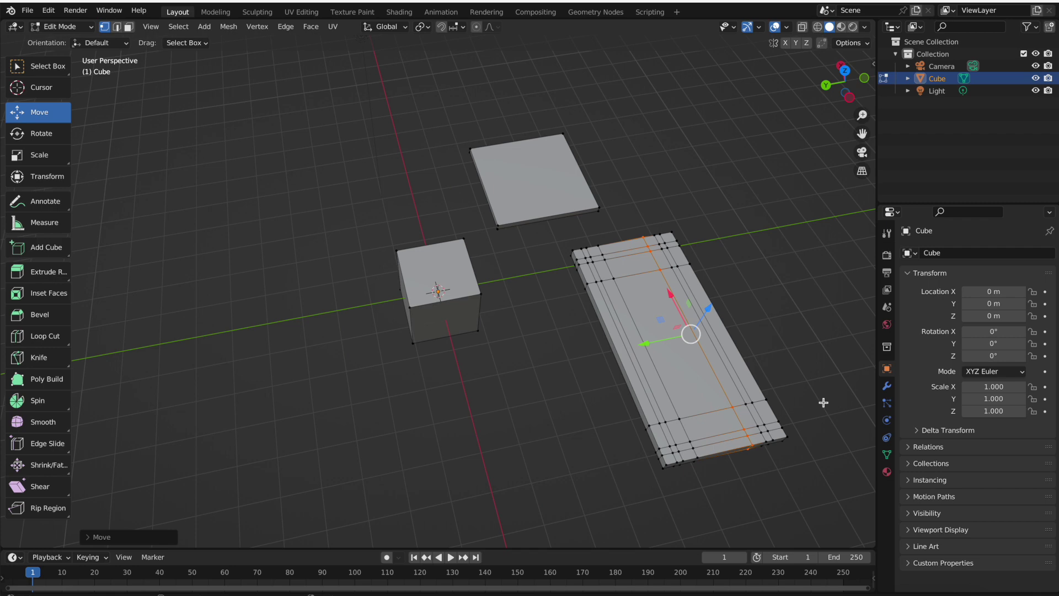
{"action": "middle_click_drag", "start_coordinate": [824, 403], "coordinate": [823, 402]}
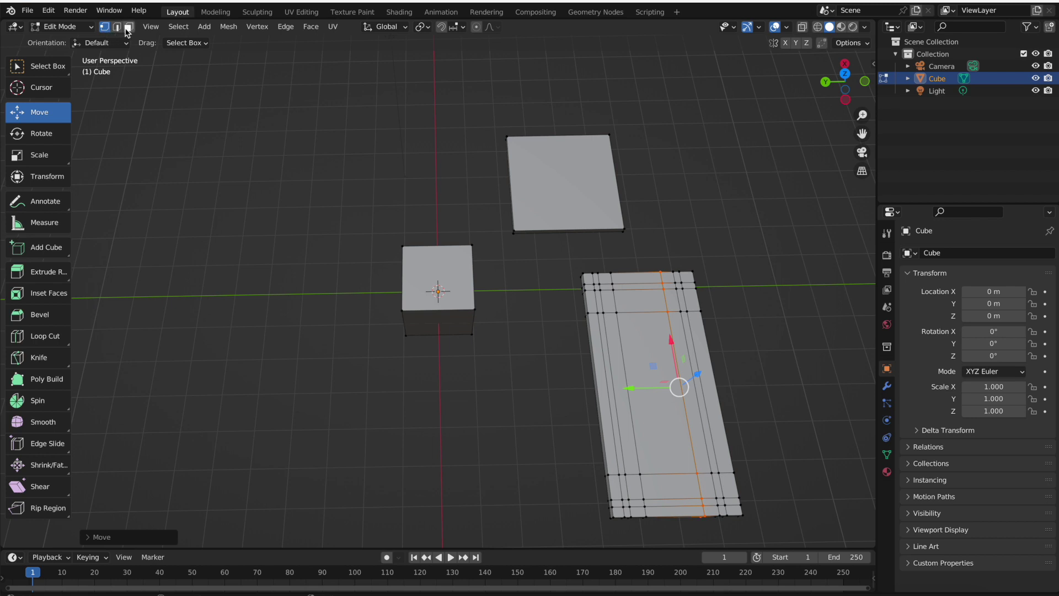
{"action": "left_click", "coordinate": [128, 28]}
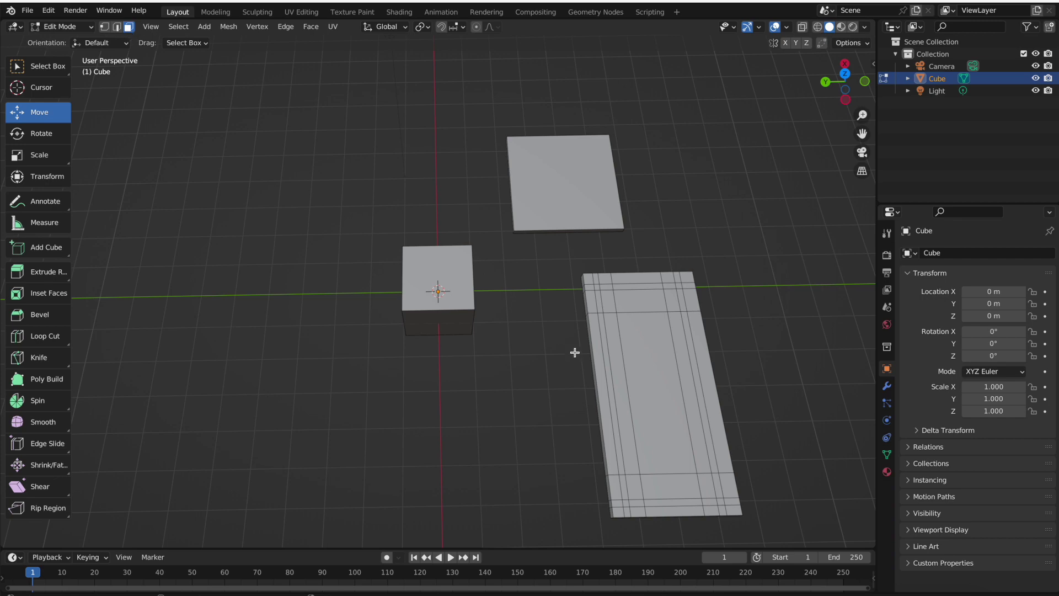
{"action": "left_click", "coordinate": [597, 286]}
{"action": "middle_click_drag", "start_coordinate": [690, 329], "coordinate": [691, 330]}
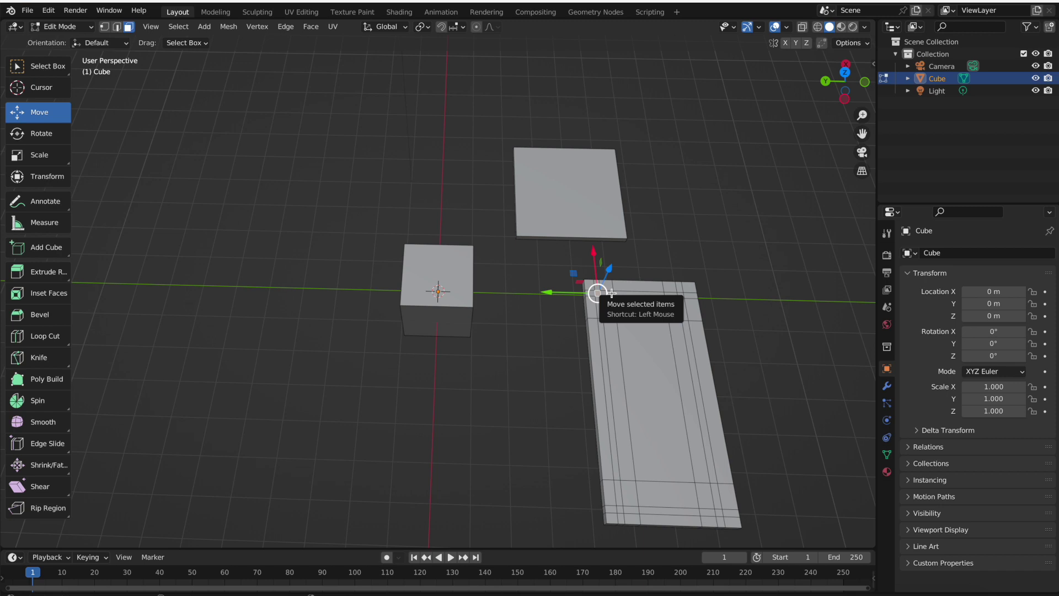
Extend the face selection along the narrow strip just inside the large slab's +Y edge, reaching its −X corner.
{"action": "left_click_drag", "start_coordinate": [598, 292], "coordinate": [600, 336]}
{"action": "left_click", "coordinate": [600, 336], "text": "shift"}
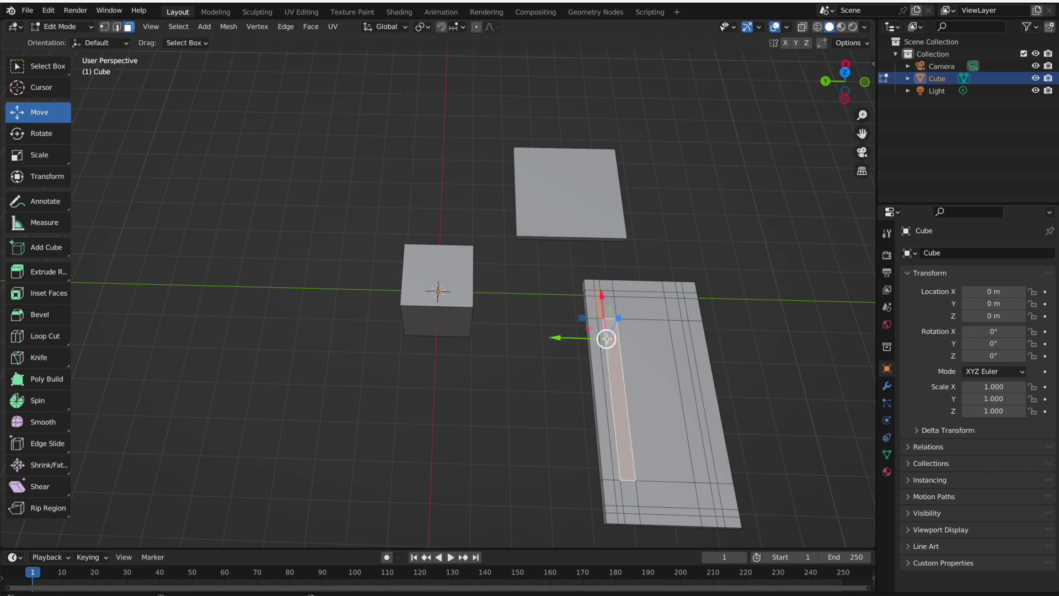
{"action": "left_click", "coordinate": [612, 366], "text": "shift"}
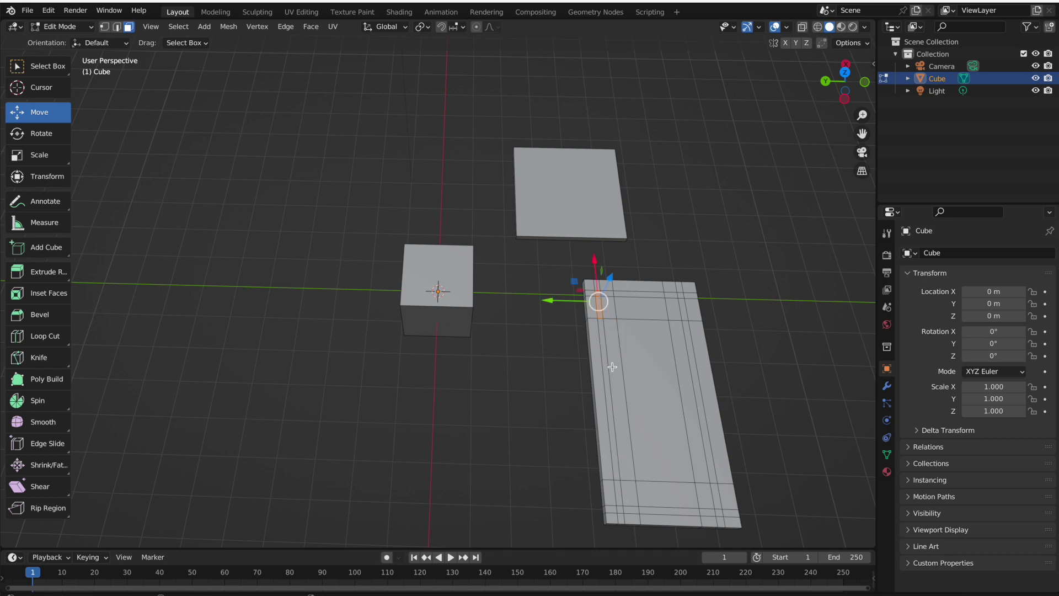
{"action": "left_click", "coordinate": [604, 368], "text": "shift"}
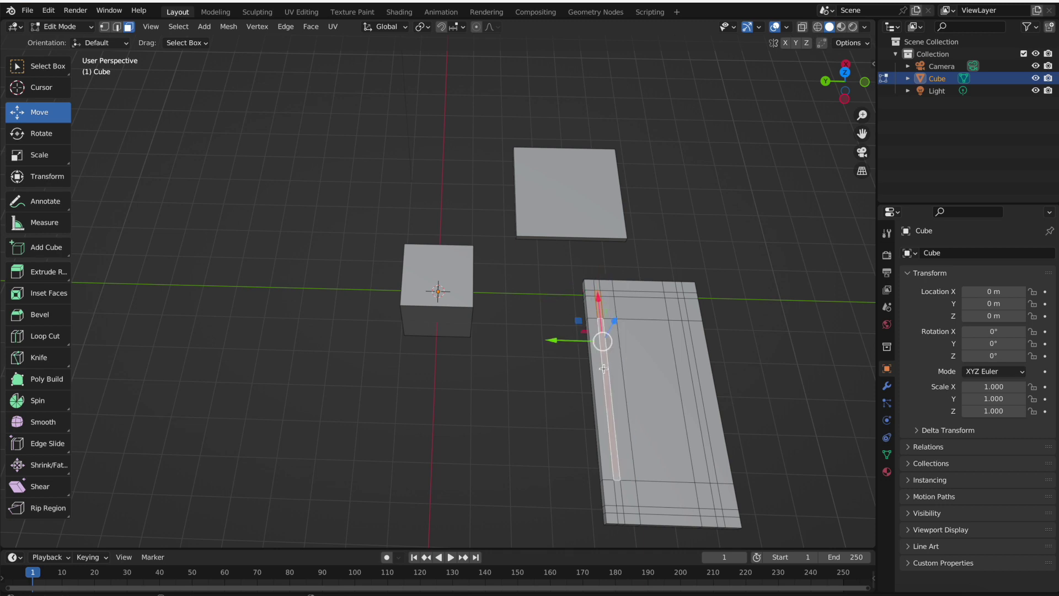
{"action": "left_click", "coordinate": [619, 495], "text": "shift"}
{"action": "left_click", "coordinate": [621, 509], "text": "shift"}
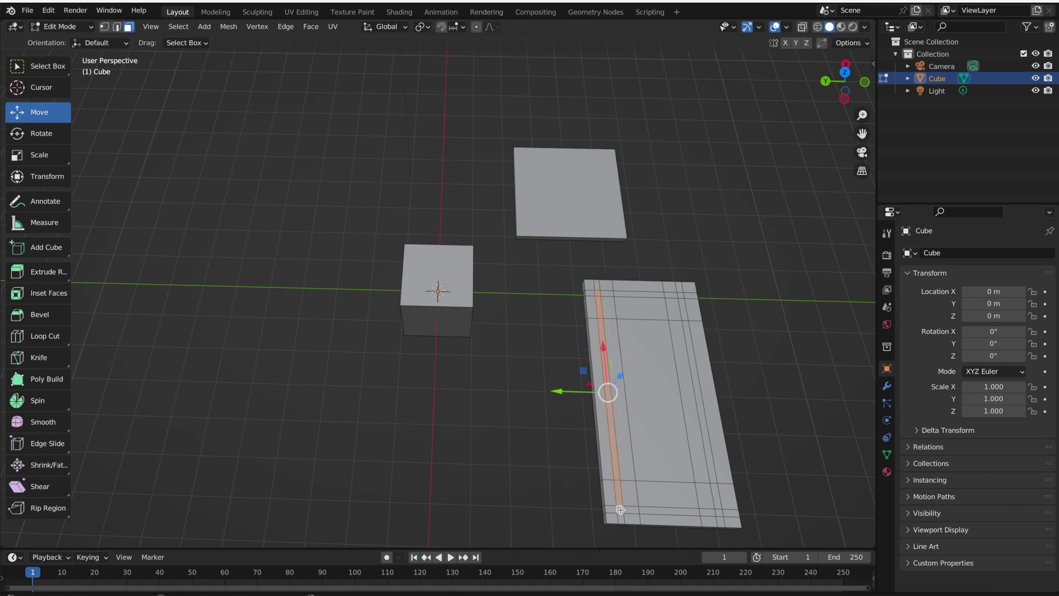
Add the inner strip faces across the slab's −X end and along its −Y side to the selection.
{"action": "left_click", "coordinate": [634, 510], "text": "shift"}
{"action": "left_click", "coordinate": [654, 510], "text": "shift"}
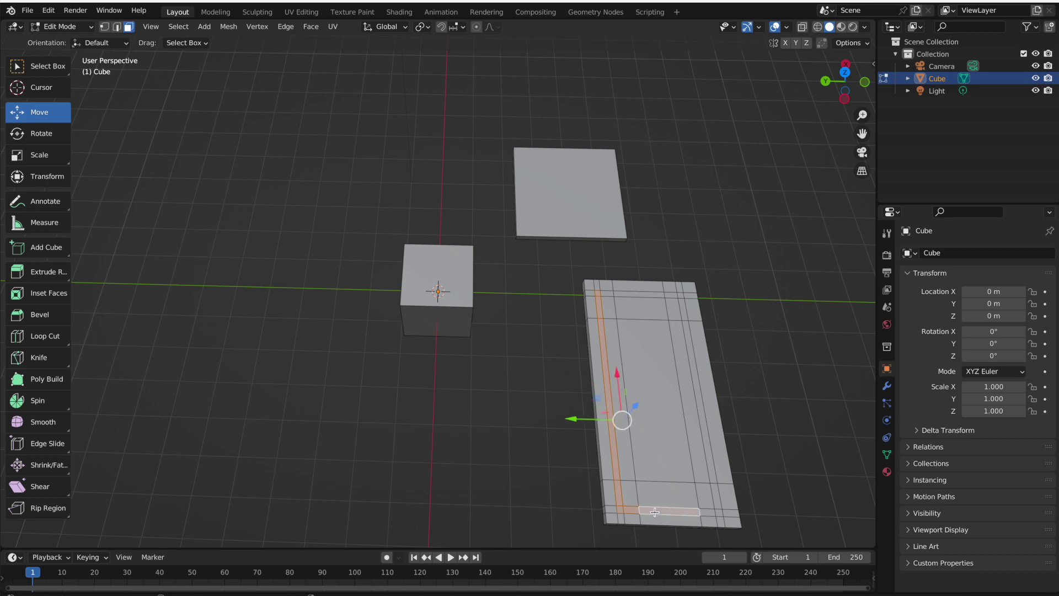
{"action": "left_click", "coordinate": [710, 513], "text": "shift"}
{"action": "left_click", "coordinate": [718, 512], "text": "shift"}
{"action": "left_click", "coordinate": [716, 494], "text": "shift"}
{"action": "left_click", "coordinate": [712, 465], "text": "shift"}
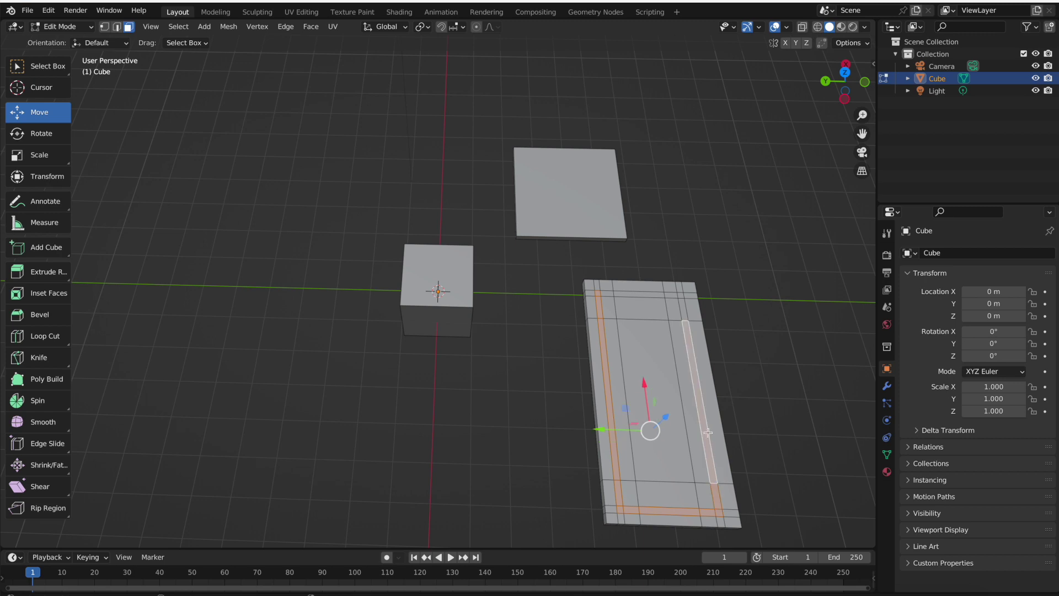
Close the selected face ring by adding the strip faces at the −Y, +X corner and across the +X end.
{"action": "left_click", "coordinate": [684, 307], "text": "shift"}
{"action": "left_click", "coordinate": [684, 295], "text": "shift"}
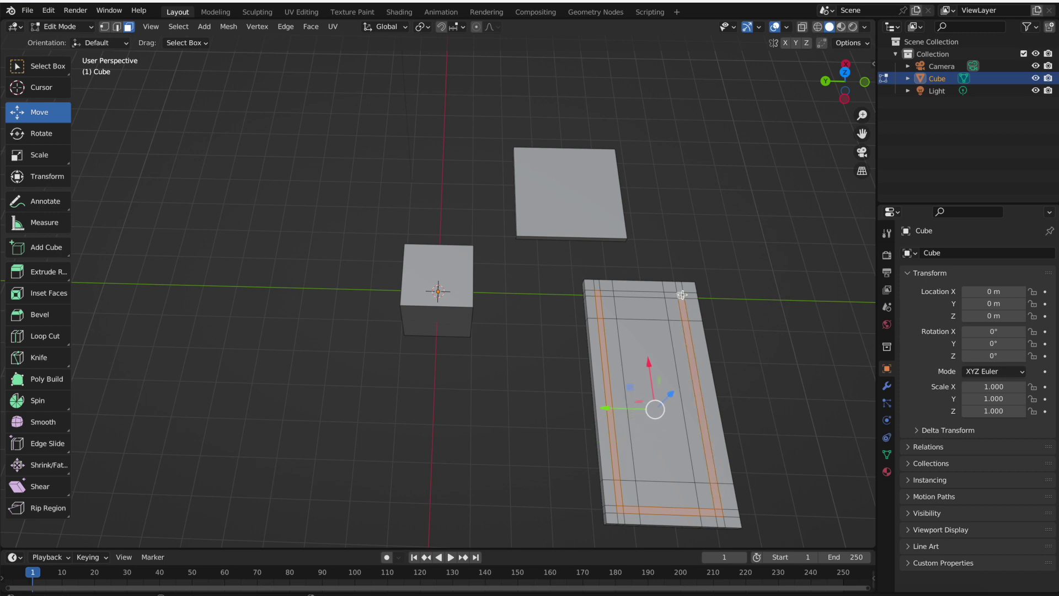
{"action": "left_click", "coordinate": [671, 295], "text": "shift"}
{"action": "left_click", "coordinate": [639, 294], "text": "shift"}
{"action": "left_click", "coordinate": [607, 293], "text": "shift"}
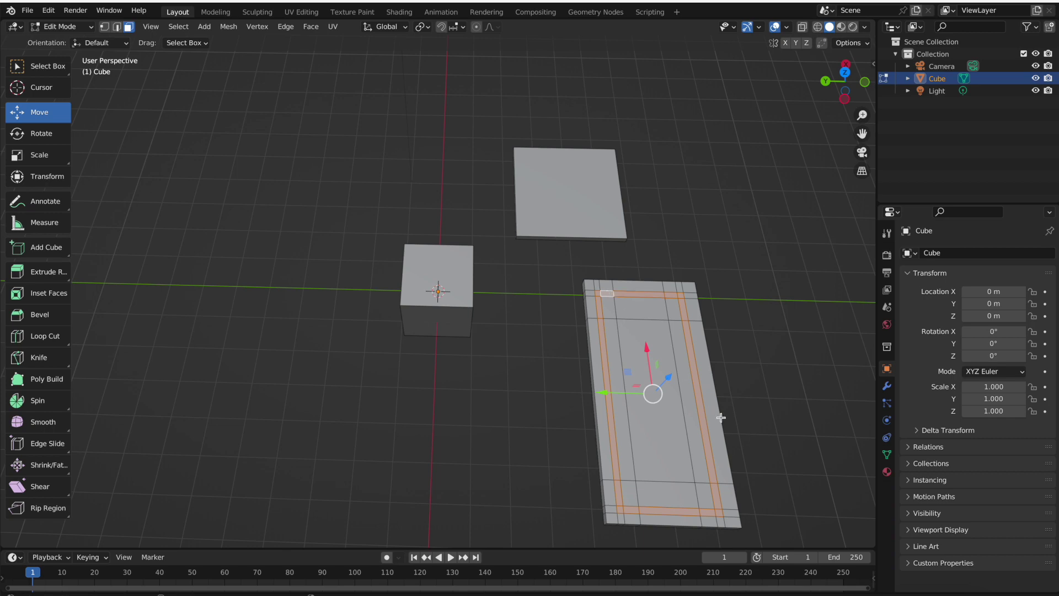
Extrude the selected ring of faces upward about 0.6 m to form a raised rim on the slab.
{"action": "middle_click_drag", "start_coordinate": [720, 418], "coordinate": [721, 409]}
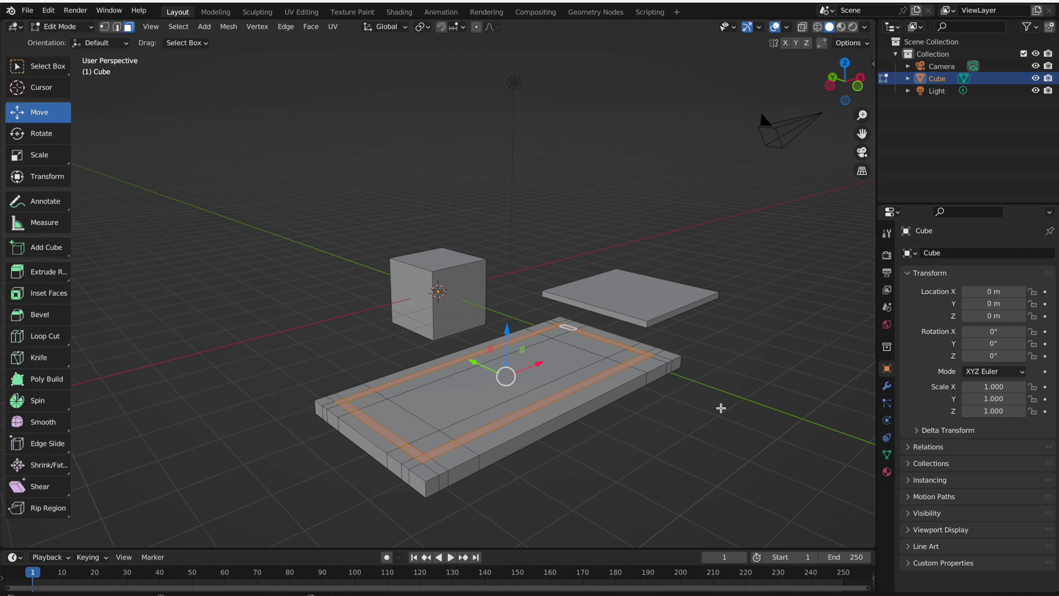
{"action": "key", "text": "e"}
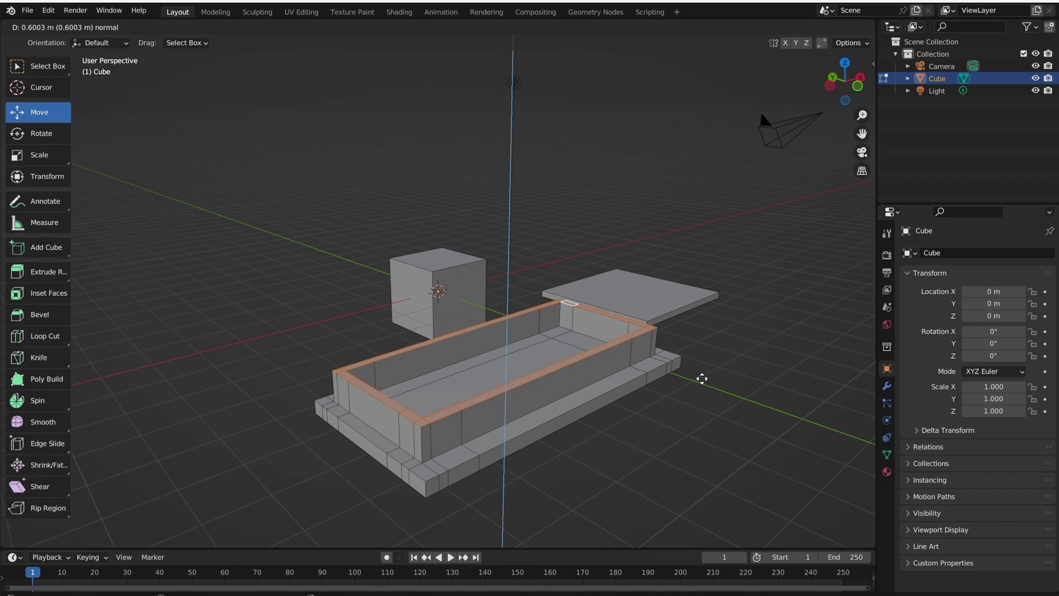
{"action": "left_click", "coordinate": [702, 378]}
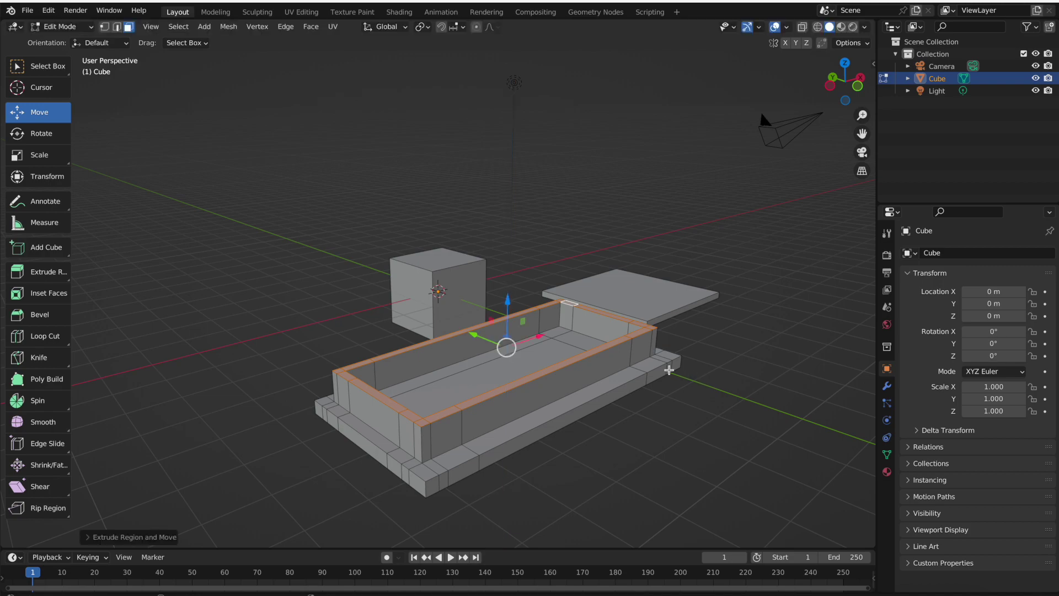
Select the four small floor faces in the inner corners of the raised rim.
{"action": "mouse_move", "coordinate": [660, 368]}
{"action": "middle_mouse_down"}
{"action": "mouse_move", "coordinate": [772, 370]}
{"action": "mouse_move", "coordinate": [695, 352]}
{"action": "mouse_move", "coordinate": [706, 331]}
{"action": "mouse_move", "coordinate": [660, 367]}
{"action": "middle_mouse_up"}
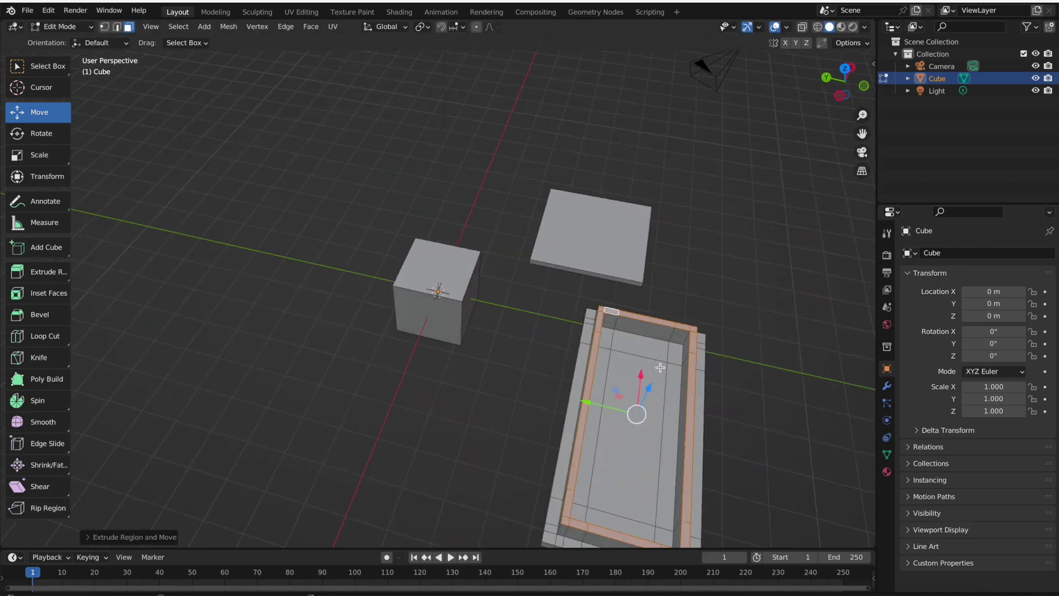
{"action": "left_click", "coordinate": [606, 338]}
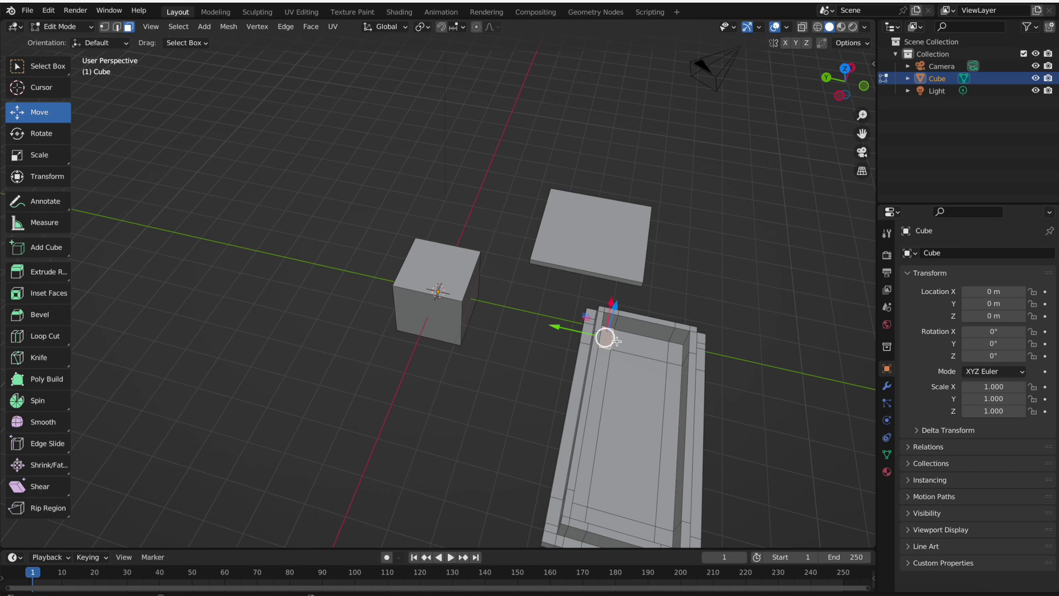
{"action": "left_click", "coordinate": [677, 354], "text": "shift"}
{"action": "left_click", "coordinate": [582, 508], "text": "shift"}
{"action": "left_click", "coordinate": [665, 535], "text": "shift"}
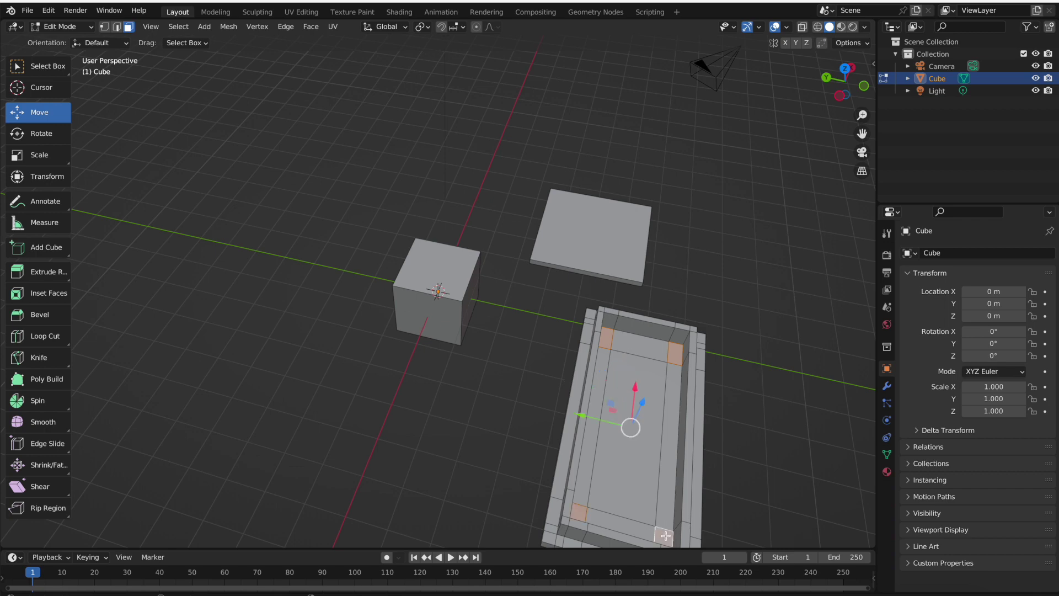
Extrude the four corner faces upward 3 m into pillars, and check the shape in Object Mode before returning to Edit Mode.
{"action": "middle_click_drag", "start_coordinate": [713, 491], "coordinate": [715, 492]}
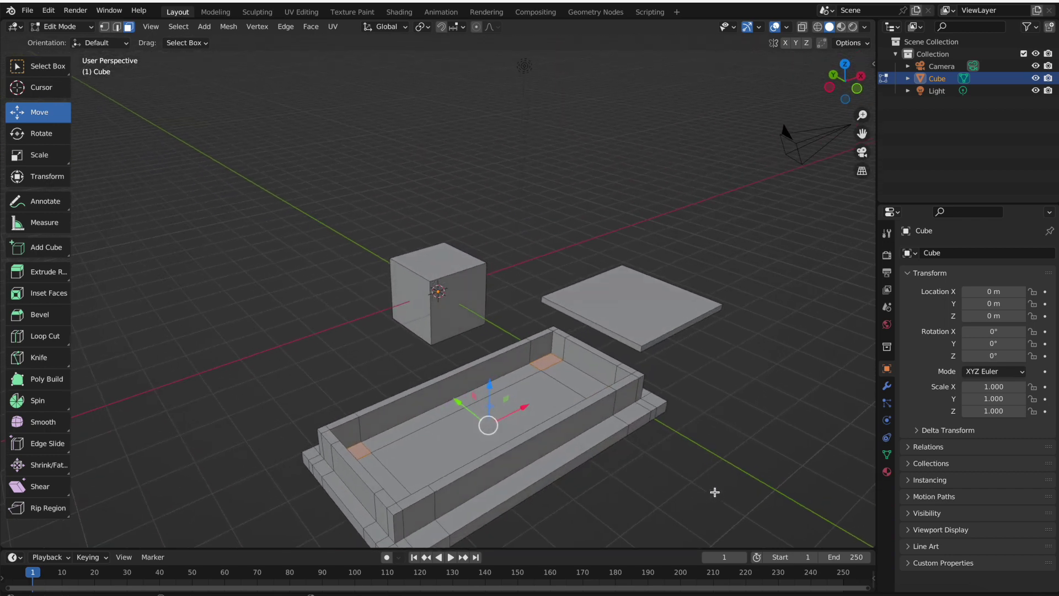
{"action": "key", "text": "e"}
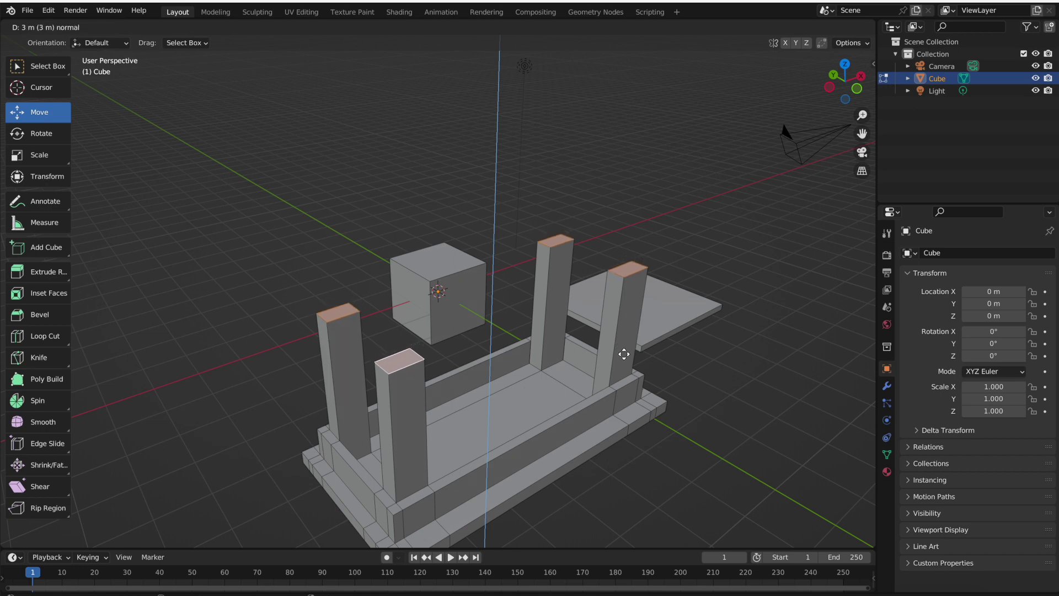
{"action": "left_click", "coordinate": [624, 354]}
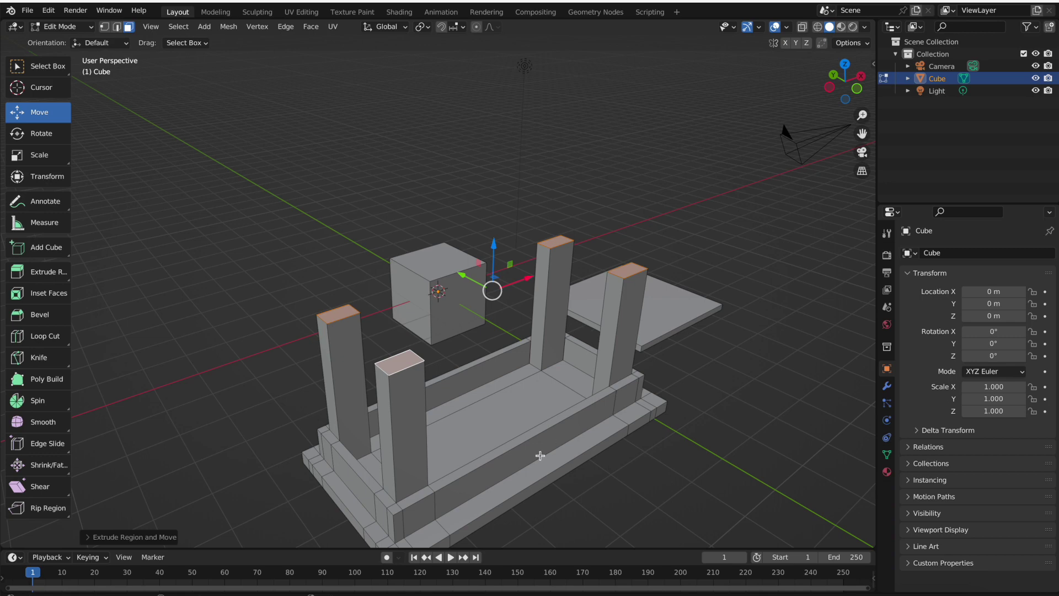
{"action": "key", "text": "Tab"}
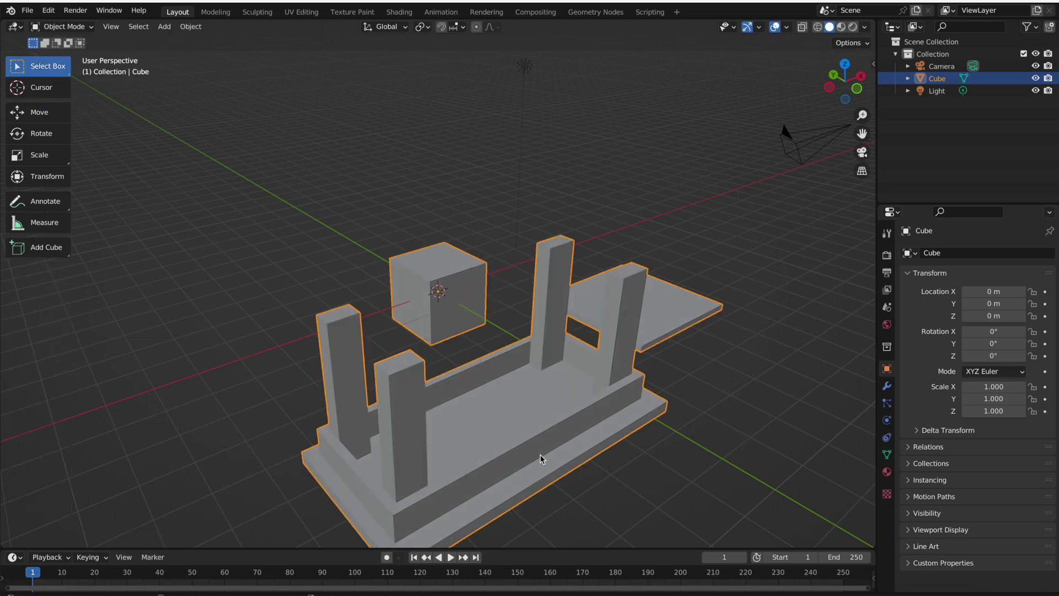
{"action": "key", "text": "Tab"}
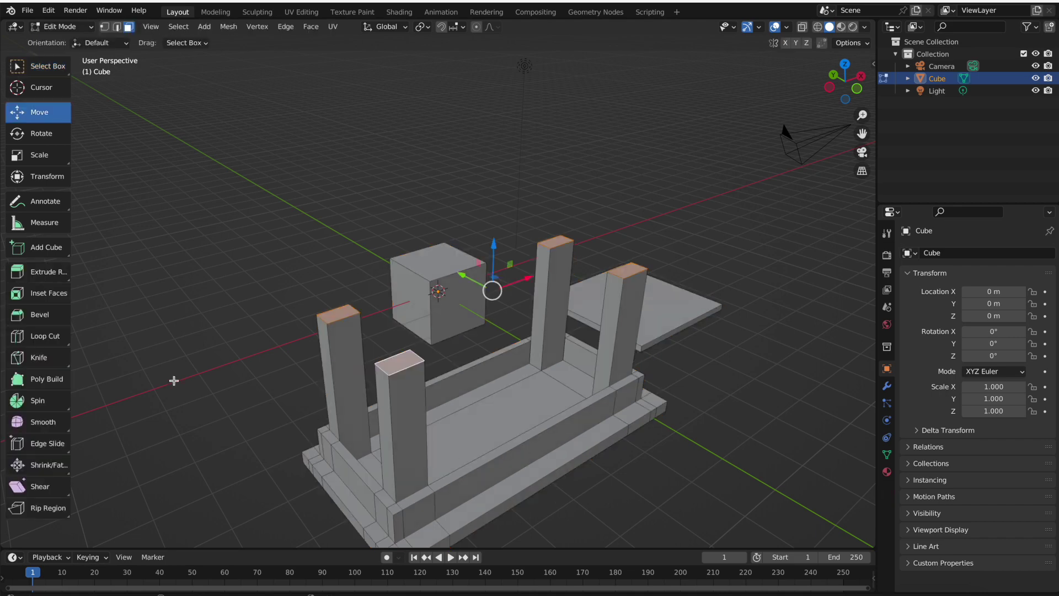
Bevel the top faces of the four pillars slightly with a single segment.
{"action": "left_click", "coordinate": [40, 328]}
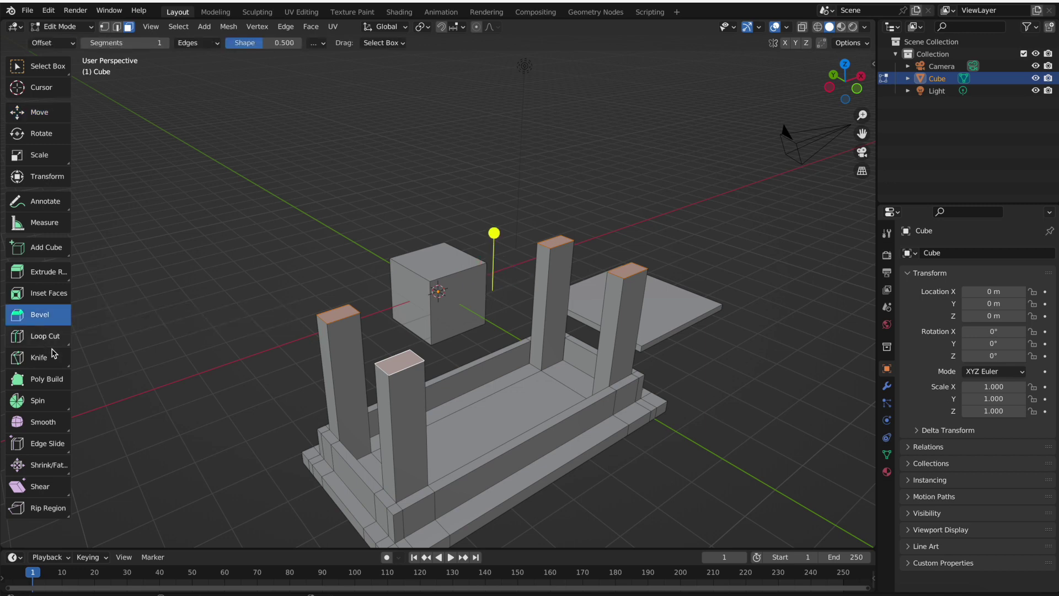
{"action": "middle_click_drag", "start_coordinate": [366, 345], "coordinate": [366, 346]}
{"action": "mouse_move", "coordinate": [443, 226]}
{"action": "left_mouse_down"}
{"action": "mouse_move", "coordinate": [444, 298]}
{"action": "mouse_move", "coordinate": [460, 160]}
{"action": "mouse_move", "coordinate": [452, 226]}
{"action": "left_mouse_up"}
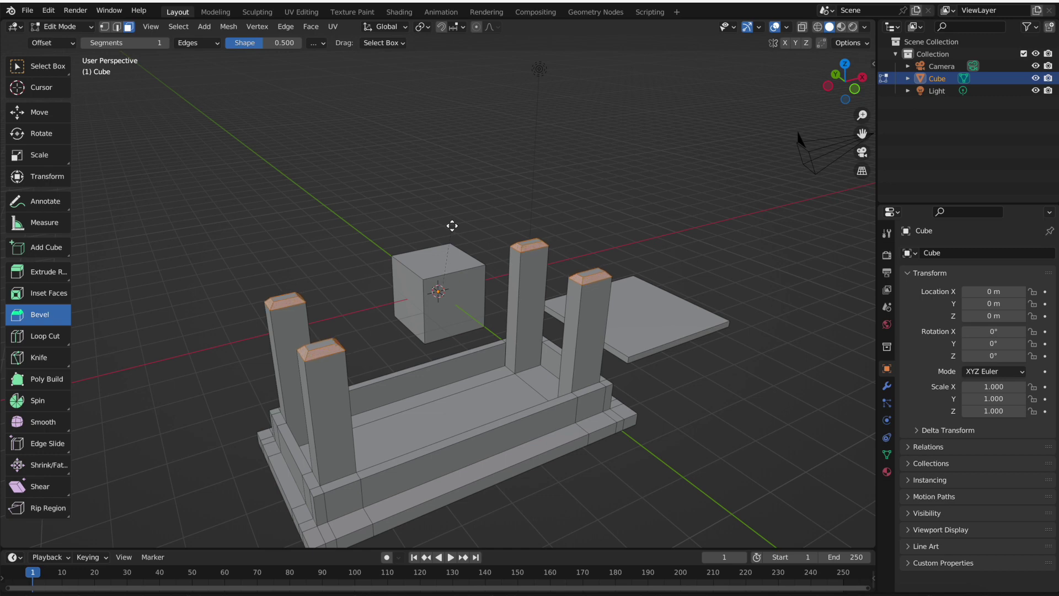
{"action": "left_click_drag", "start_coordinate": [452, 226], "coordinate": [452, 226]}
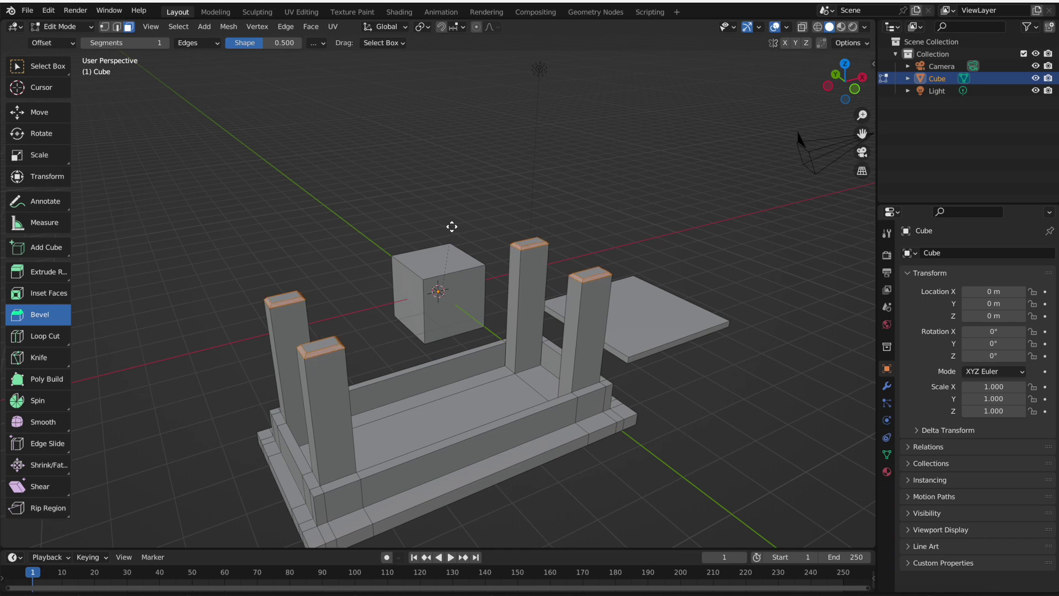
{"action": "left_click_drag", "start_coordinate": [451, 226], "coordinate": [452, 227]}
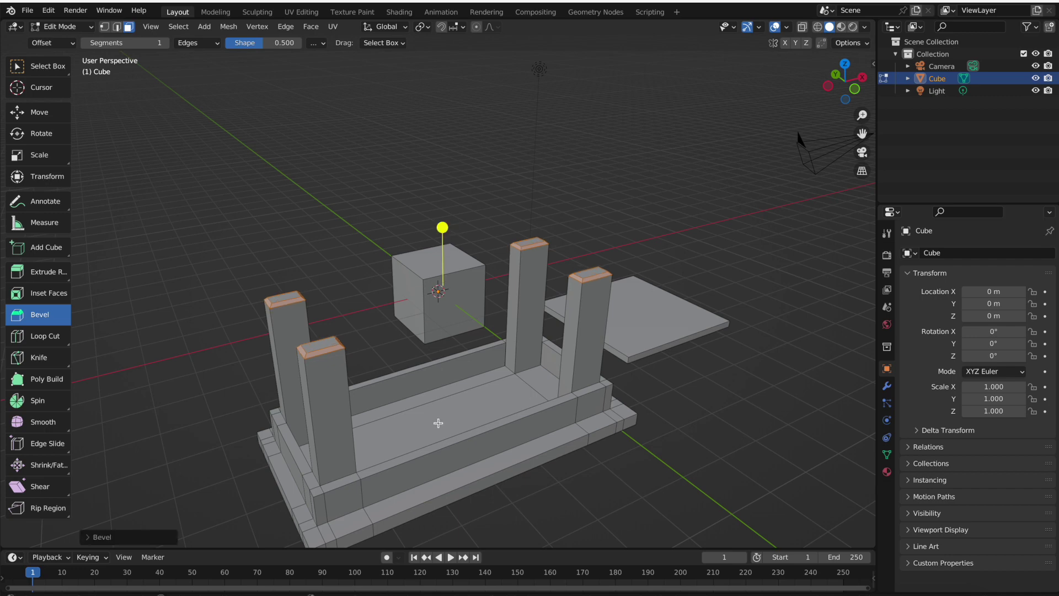
Switch to edge selection and select the rim's outer top edges along the −Y side and the −X end.
{"action": "left_click", "coordinate": [106, 27]}
{"action": "left_click", "coordinate": [118, 27]}
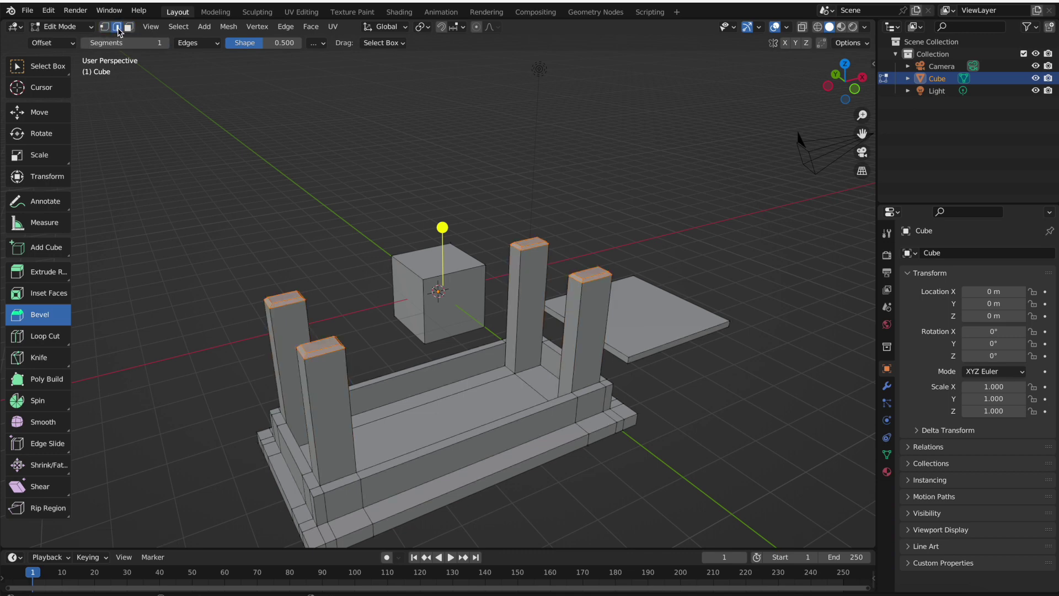
{"action": "left_click", "coordinate": [434, 450]}
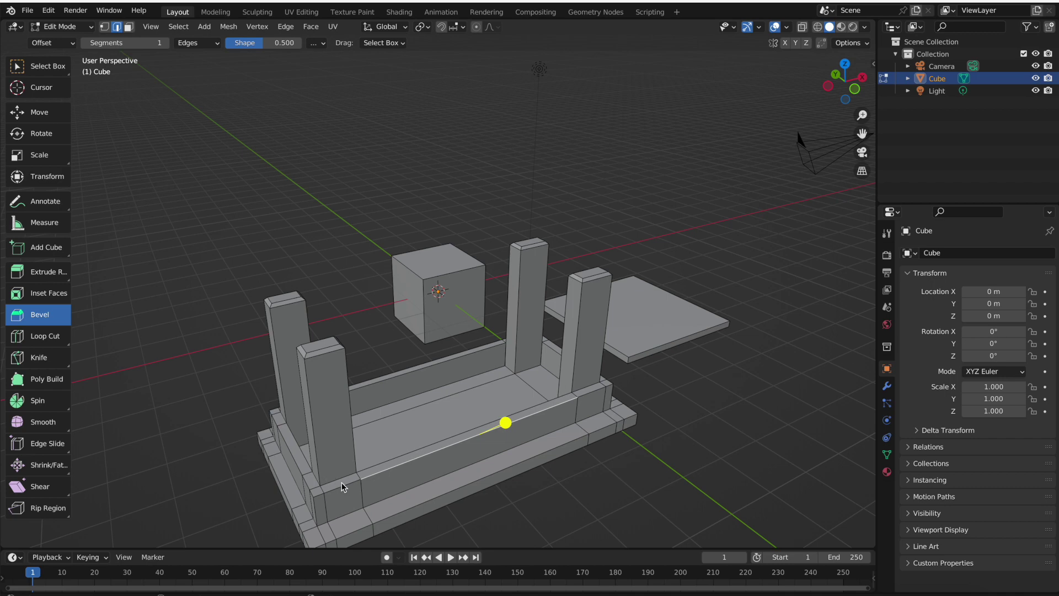
{"action": "left_click", "coordinate": [328, 490], "text": "shift"}
{"action": "left_click", "coordinate": [312, 491], "text": "shift"}
{"action": "left_click", "coordinate": [298, 460], "text": "shift"}
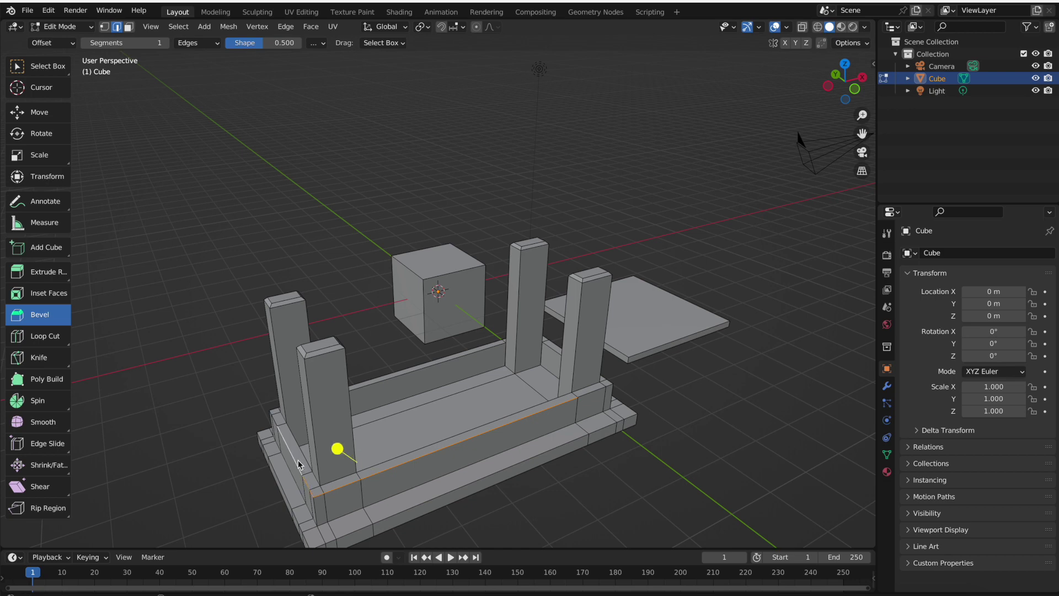
{"action": "left_click", "coordinate": [275, 425], "text": "shift"}
{"action": "left_click", "coordinate": [273, 418], "text": "shift"}
Add the rim's outer top edges at the −X, +Y corner and along the +Y side to the selection.
{"action": "middle_click_drag", "start_coordinate": [273, 417], "coordinate": [271, 416]}
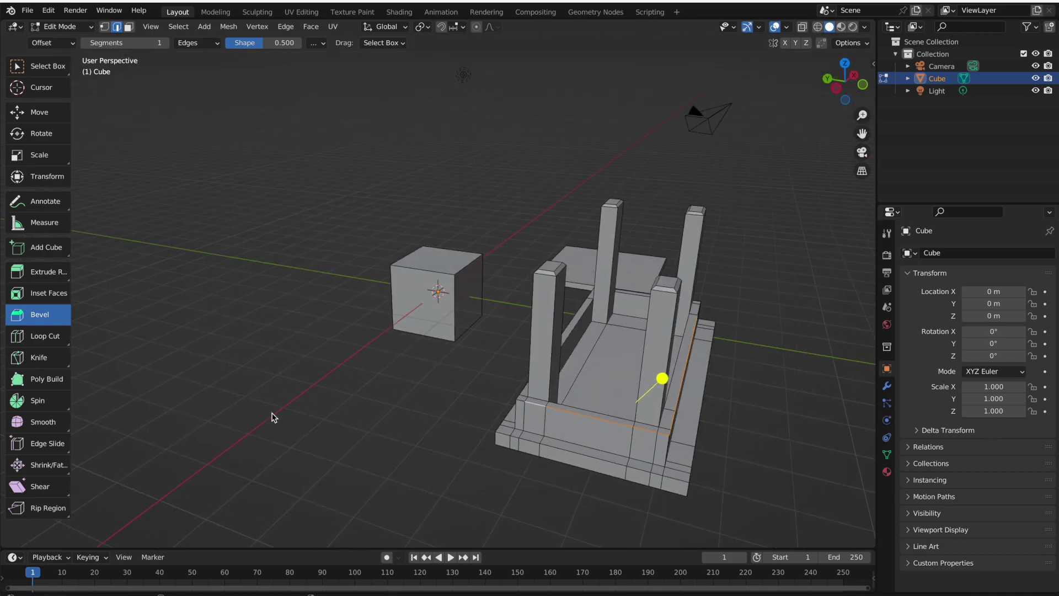
{"action": "left_click", "coordinate": [522, 404], "text": "shift"}
{"action": "middle_click_drag", "start_coordinate": [522, 404], "coordinate": [522, 404]}
{"action": "left_click", "coordinate": [677, 235], "text": "shift"}
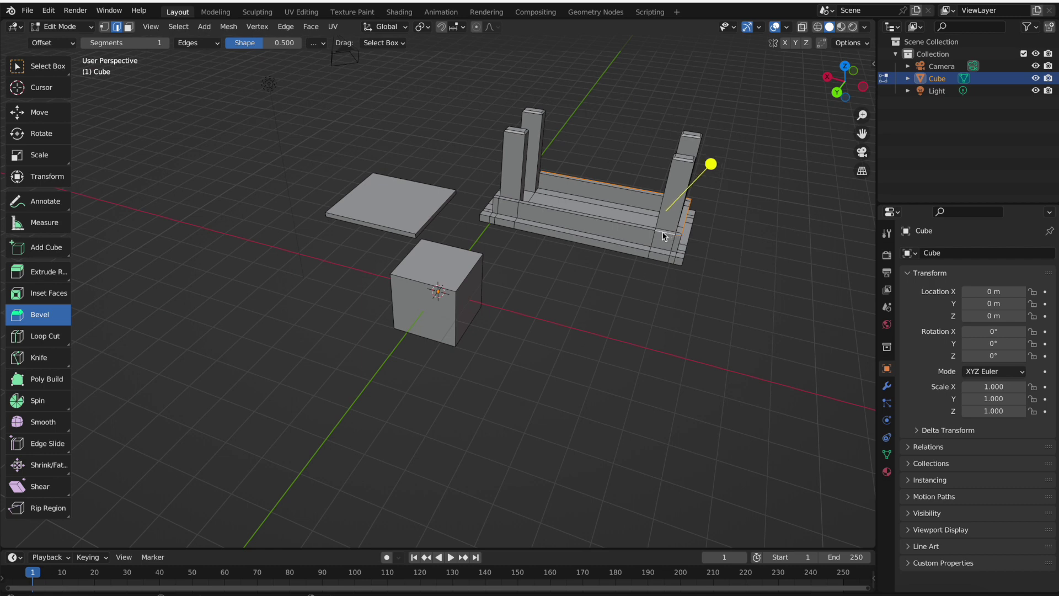
{"action": "left_click", "coordinate": [647, 227], "text": "shift"}
{"action": "left_click", "coordinate": [514, 201], "text": "shift"}
Complete the outer top edge loop of the rim by adding the edges of the +X end and its −Y corner.
{"action": "mouse_move", "coordinate": [497, 201]}
{"action": "middle_mouse_down"}
{"action": "mouse_move", "coordinate": [618, 203]}
{"action": "mouse_move", "coordinate": [497, 200]}
{"action": "middle_mouse_up"}
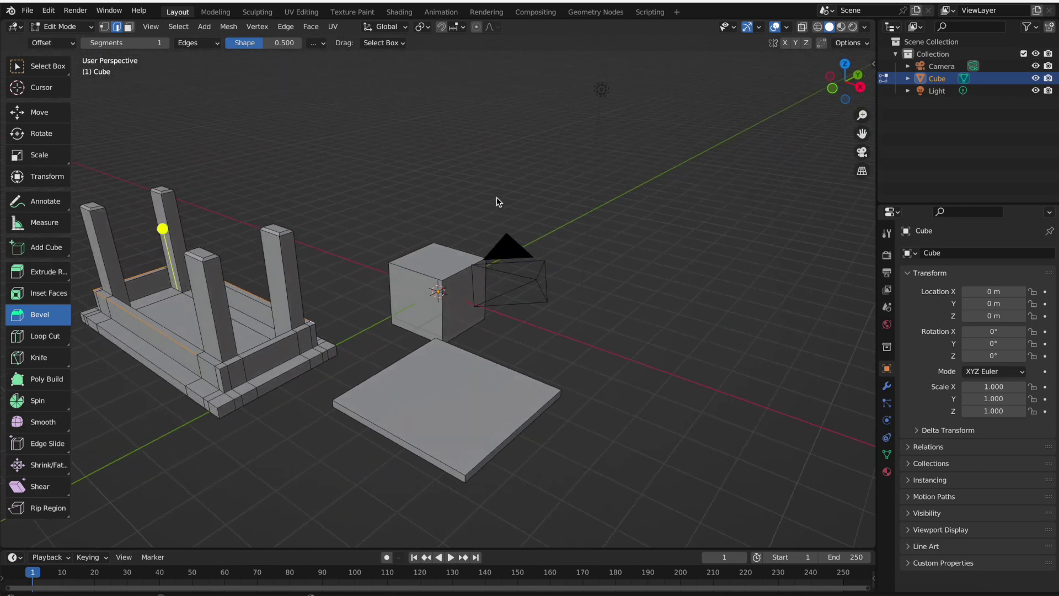
{"action": "left_click", "coordinate": [304, 330], "text": "shift"}
{"action": "left_click", "coordinate": [281, 344], "text": "shift"}
{"action": "left_click", "coordinate": [232, 362], "text": "shift"}
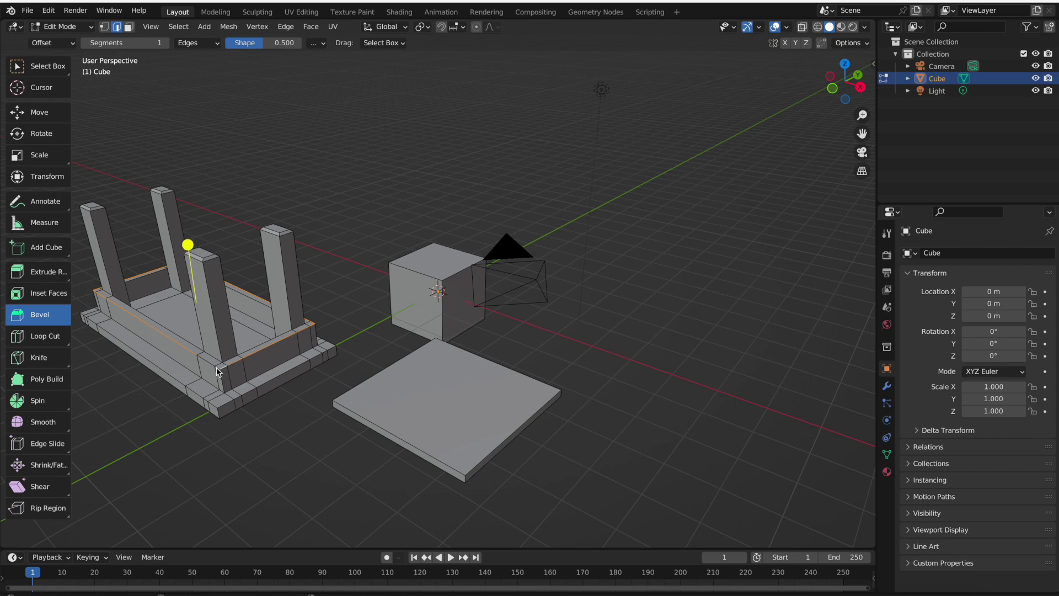
{"action": "left_click", "coordinate": [219, 373], "text": "shift"}
{"action": "left_click", "coordinate": [216, 367], "text": "shift"}
Bevel the rim's selected outer top edges narrowly with one segment, and return to Object Mode.
{"action": "key", "text": "e"}
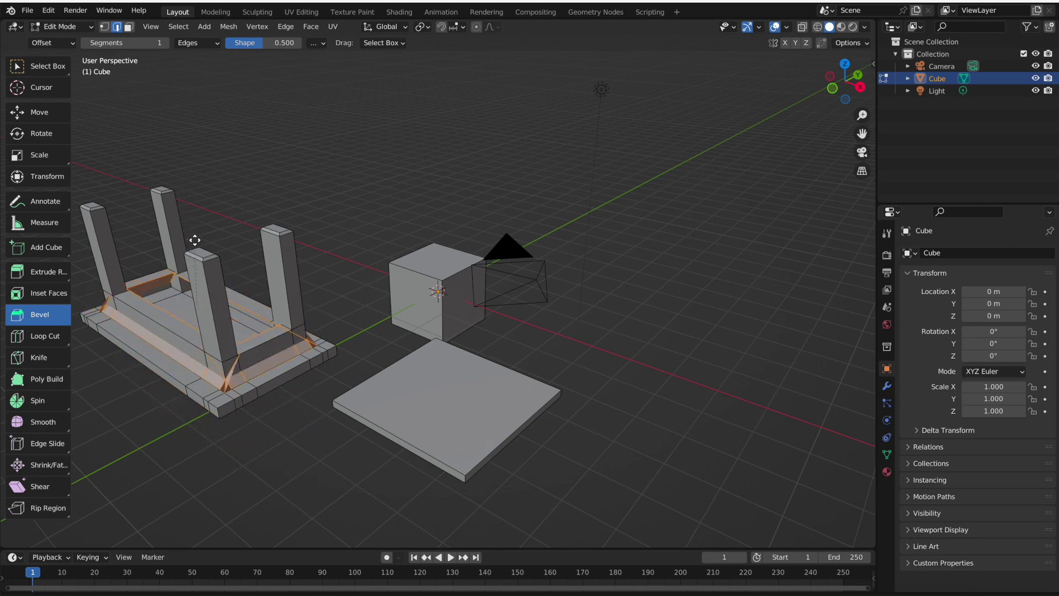
{"action": "right_click", "coordinate": [197, 249]}
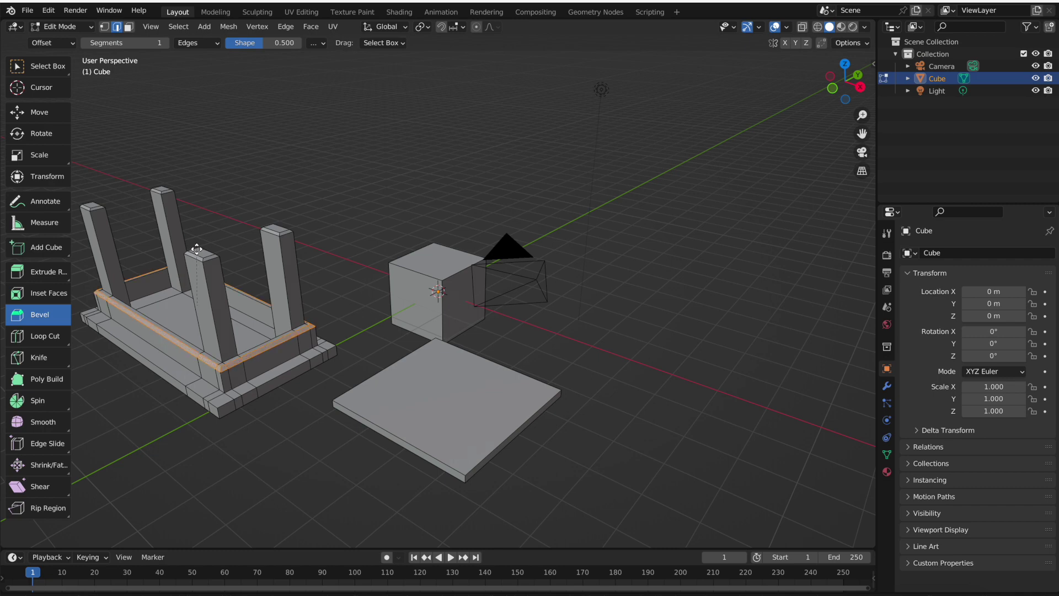
{"action": "key", "text": "ctrl+z"}
{"action": "left_click", "coordinate": [197, 249]}
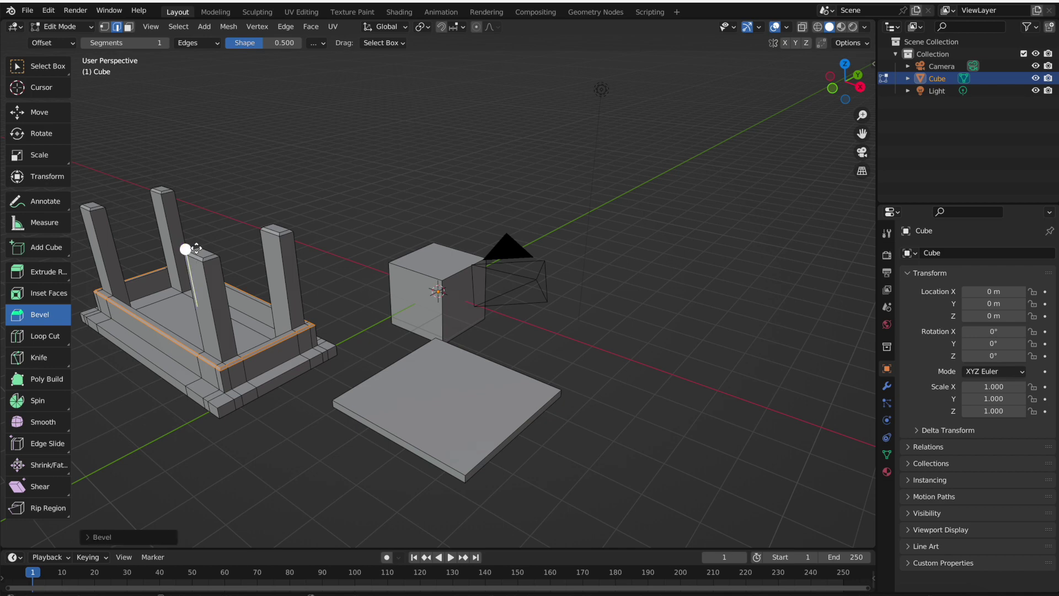
{"action": "middle_click_drag", "start_coordinate": [357, 387], "coordinate": [356, 387]}
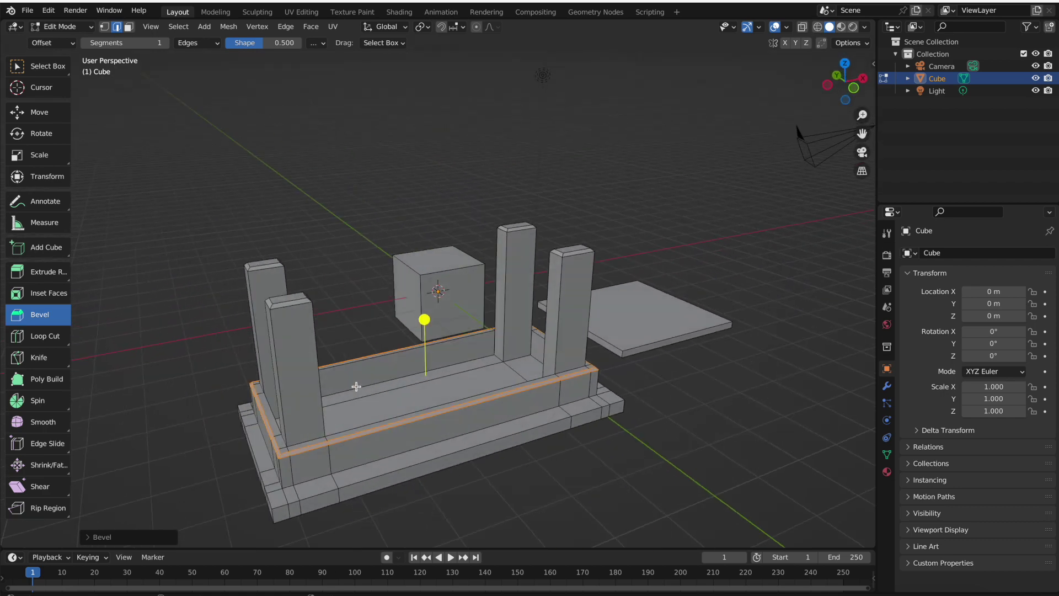
{"action": "key", "text": "Tab"}
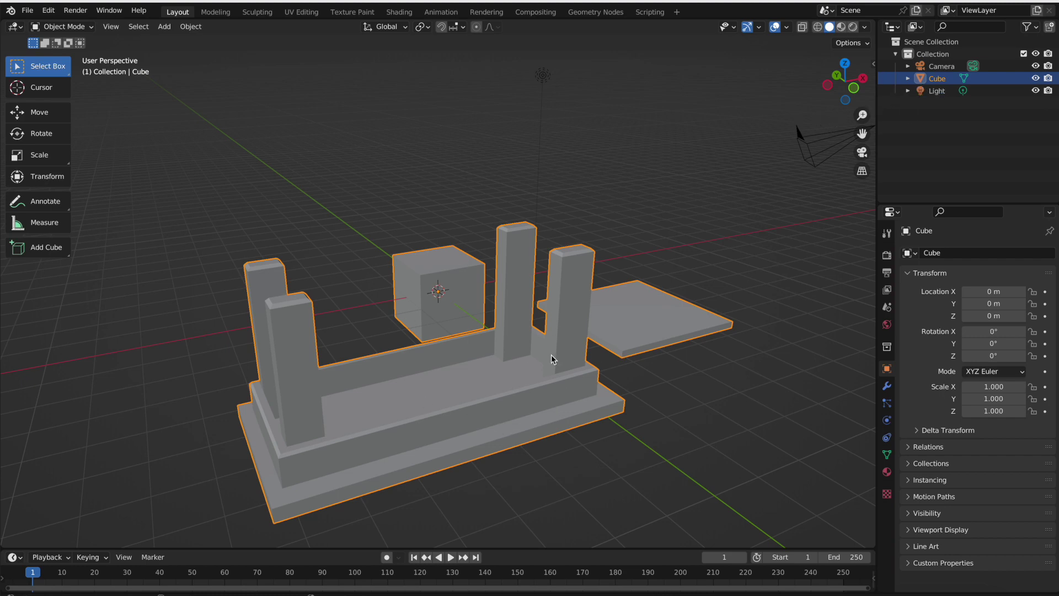
{"action": "left_click", "coordinate": [42, 133]}
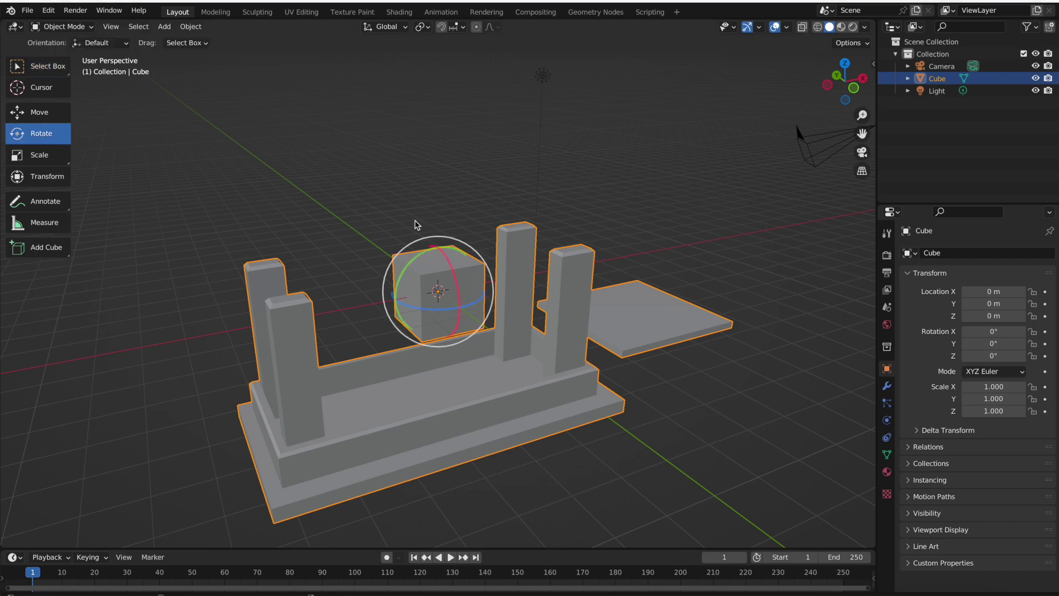
{"action": "left_click_drag", "start_coordinate": [460, 284], "coordinate": [518, 471]}
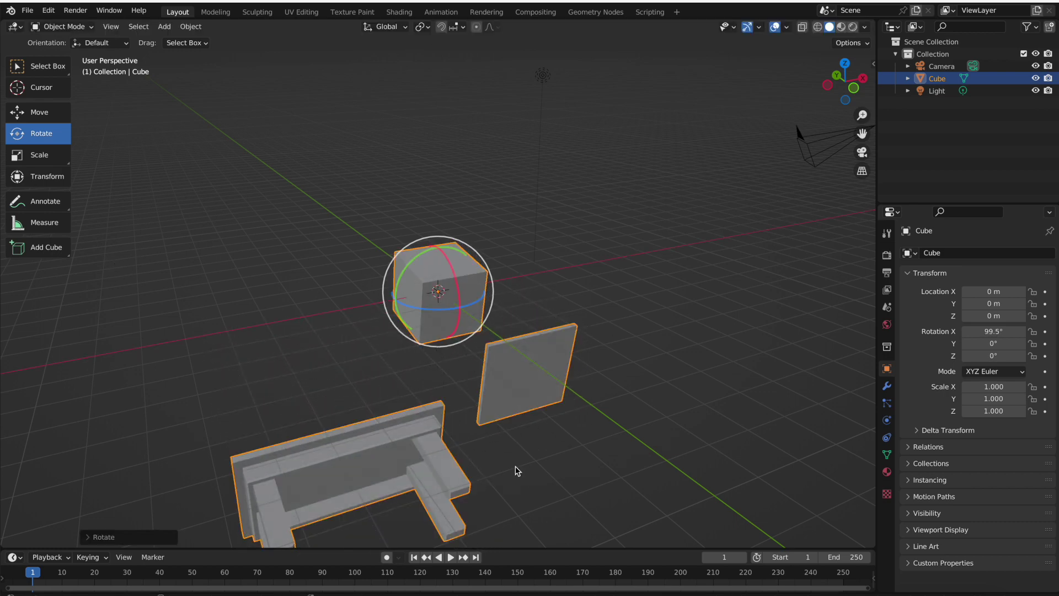
{"action": "key", "text": "ctrl+z"}
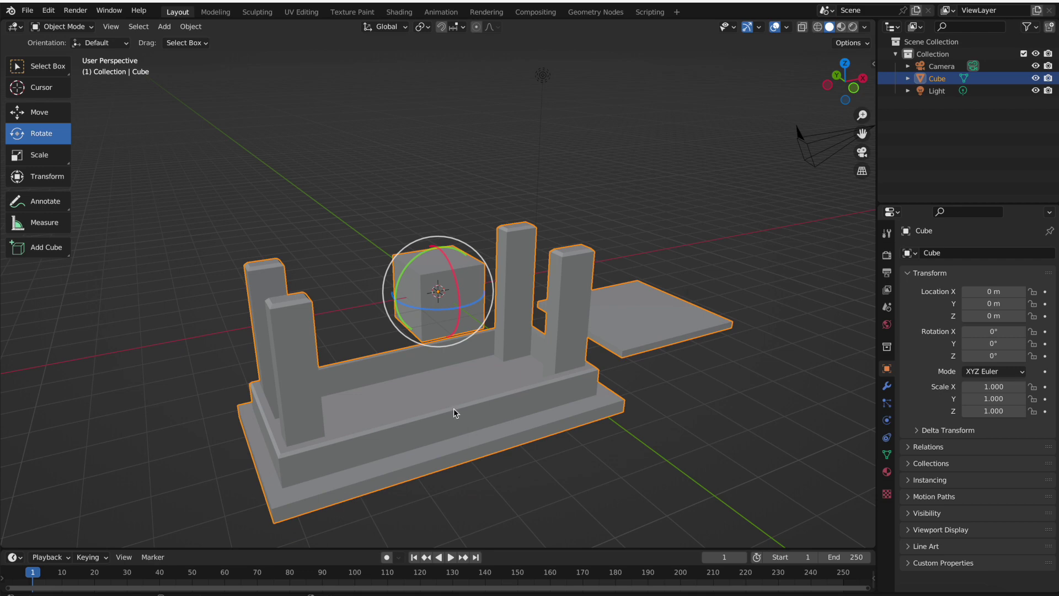
Separate the Cube object's mesh into individual objects by loose parts in Edit Mode.
{"action": "key", "text": "Tab"}
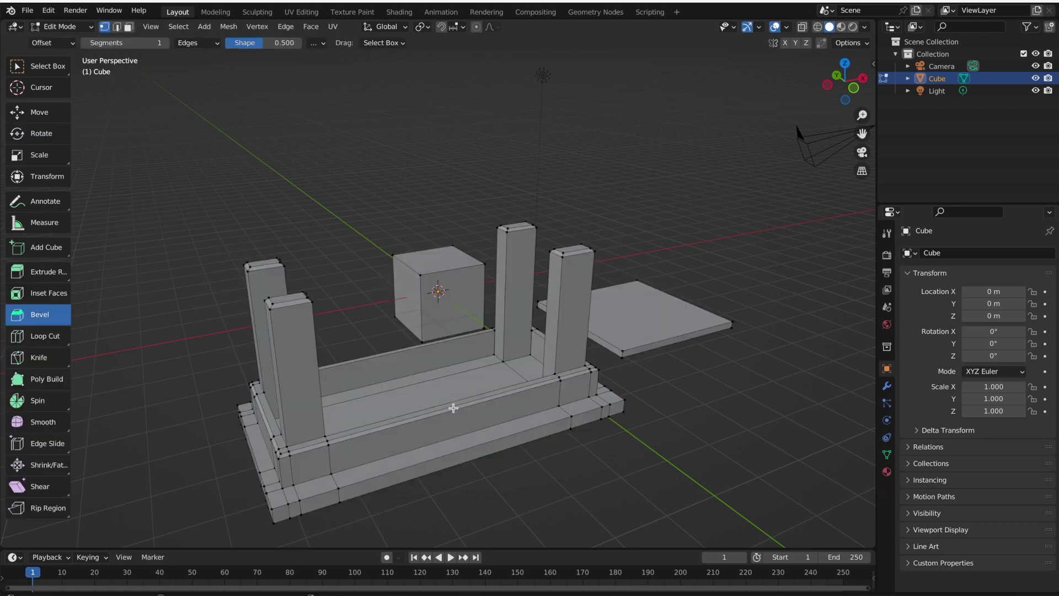
{"action": "key", "text": "p"}
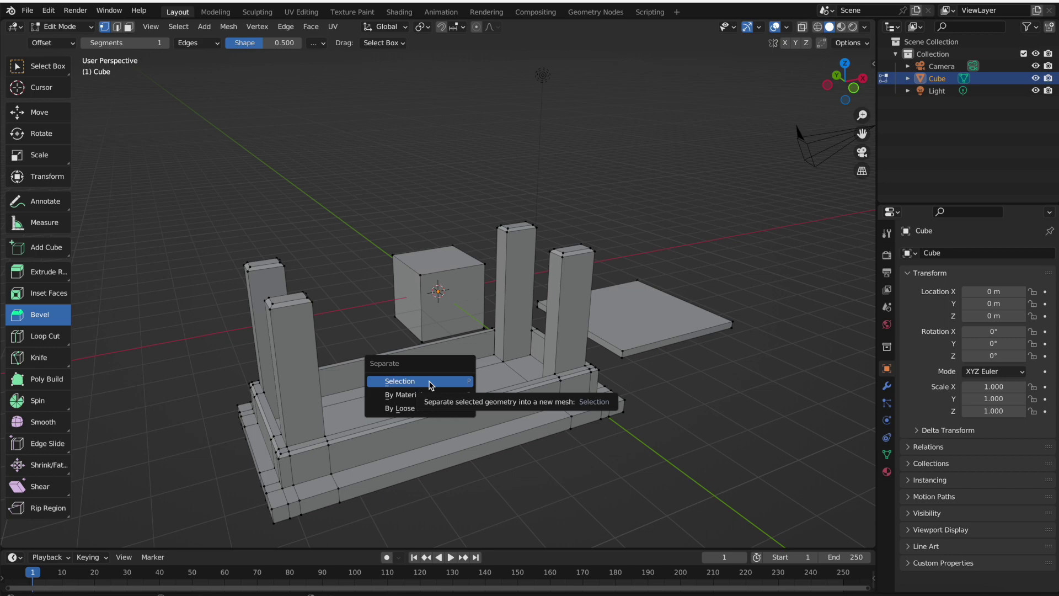
{"action": "left_click", "coordinate": [438, 408]}
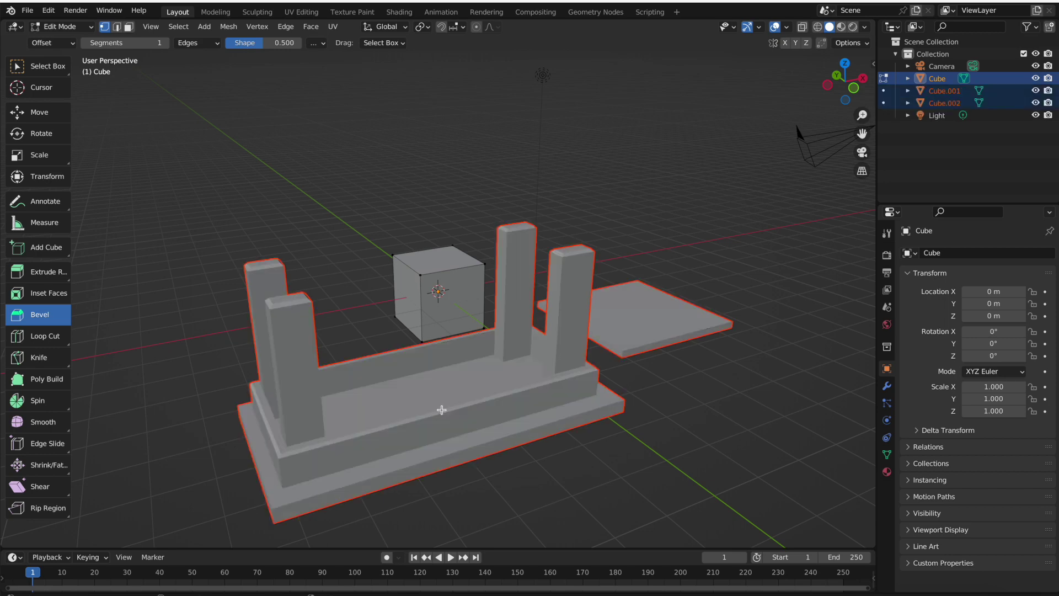
Rename the separated object with the rimmed base and four pillars as Table.
{"action": "left_click", "coordinate": [955, 97]}
{"action": "left_click", "coordinate": [955, 103]}
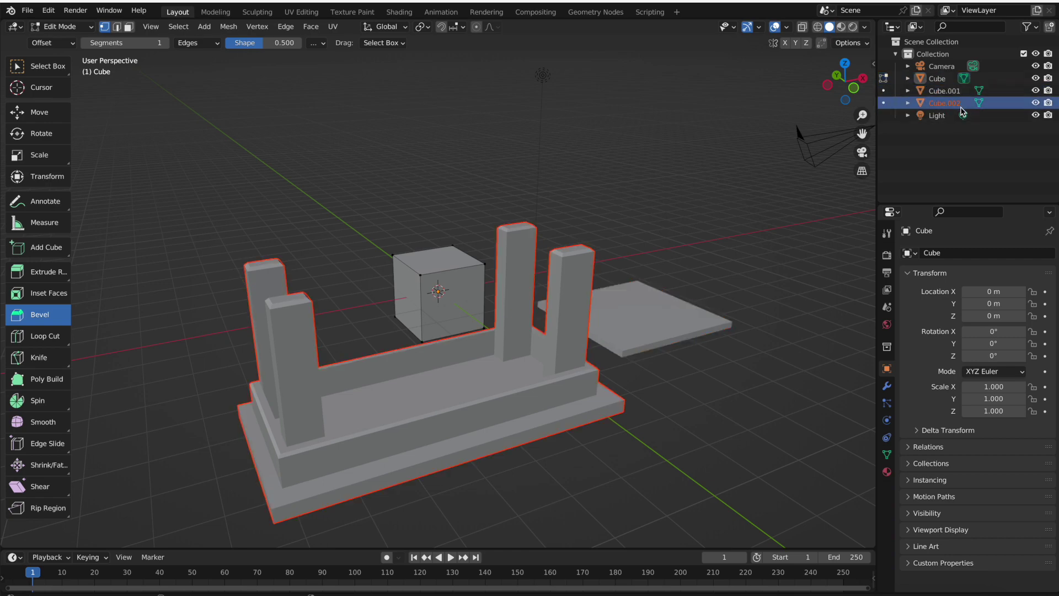
{"action": "double_click", "coordinate": [960, 105]}
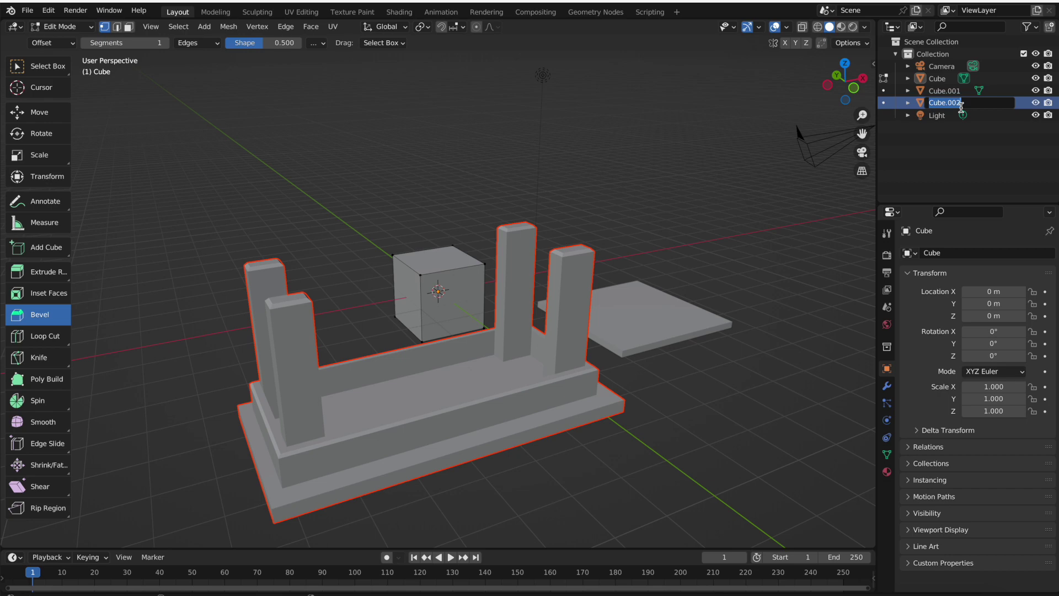
{"action": "type", "text": "Table"}
{"action": "key", "text": "Return"}
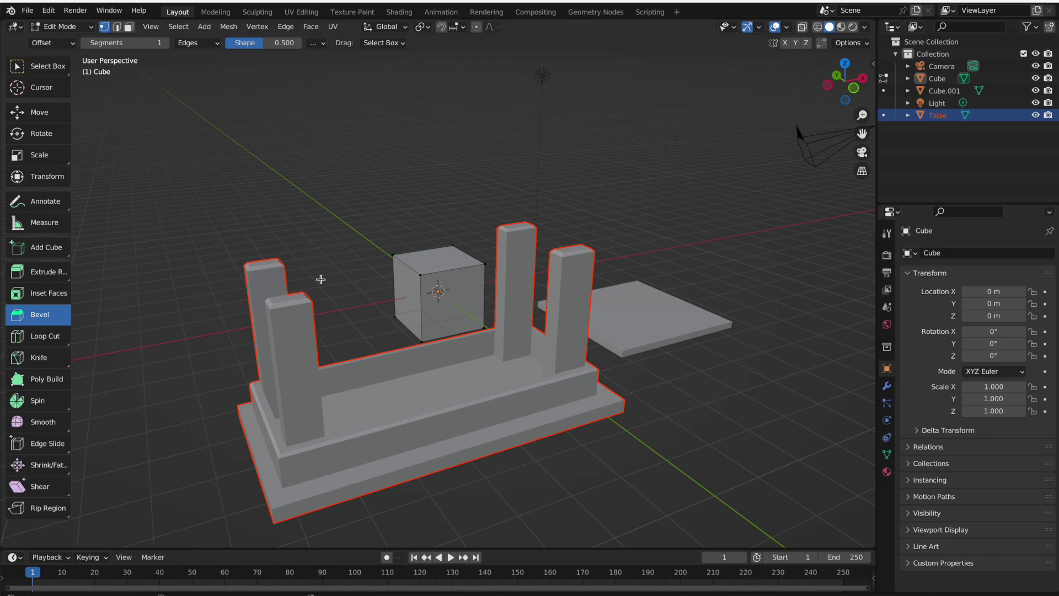
Return to Object Mode and rotate the Table about the X axis until it is flipped over with its legs pointing down.
{"action": "left_click", "coordinate": [46, 136]}
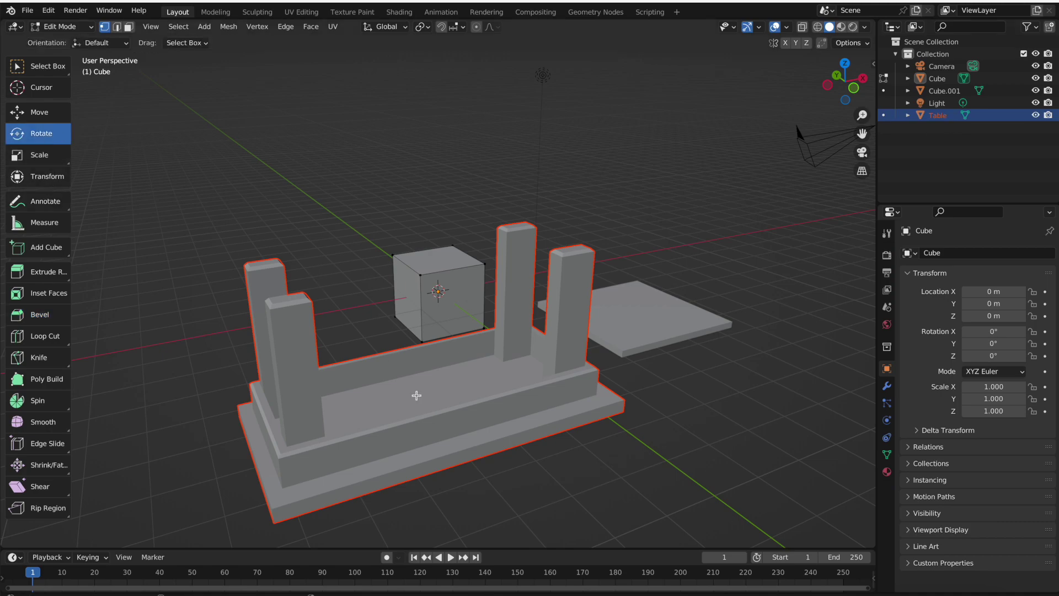
{"action": "scroll", "coordinate": [433, 420], "scroll_direction": "right", "scroll_amount": 15}
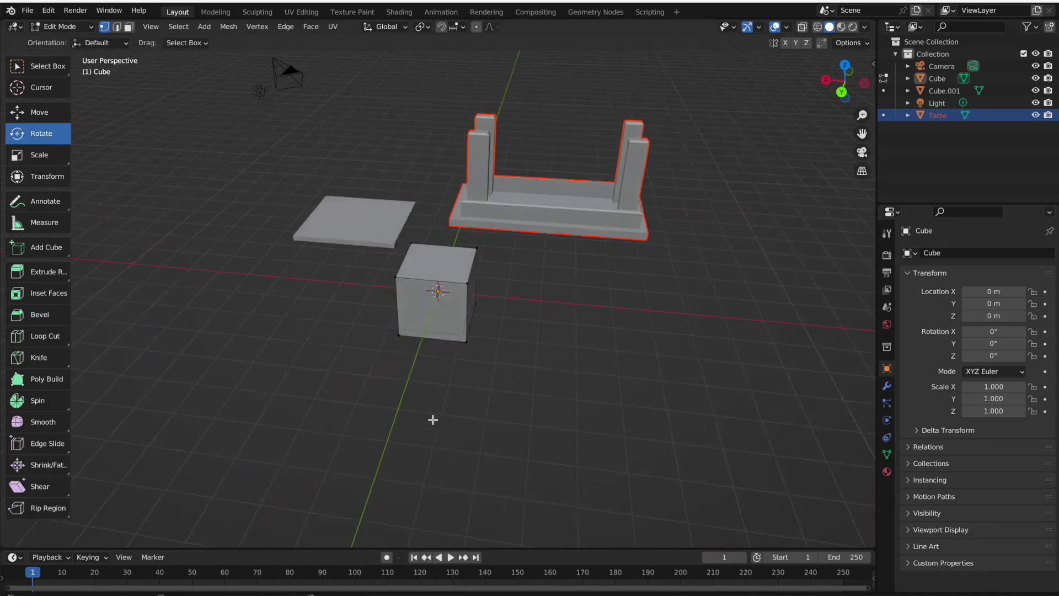
{"action": "scroll", "coordinate": [433, 420], "scroll_direction": "right", "scroll_amount": 10}
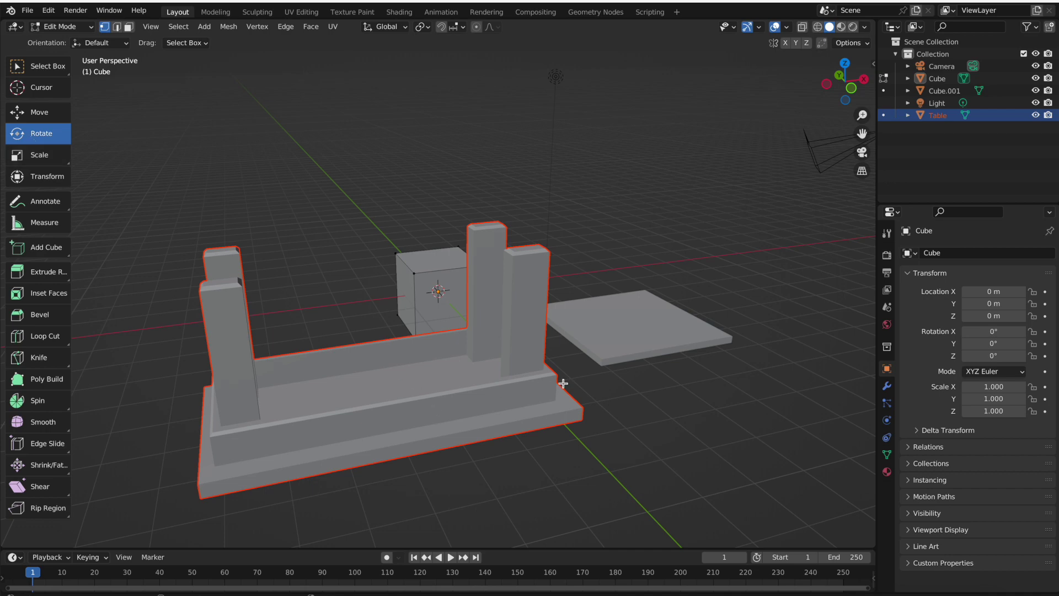
{"action": "key", "text": "Tab"}
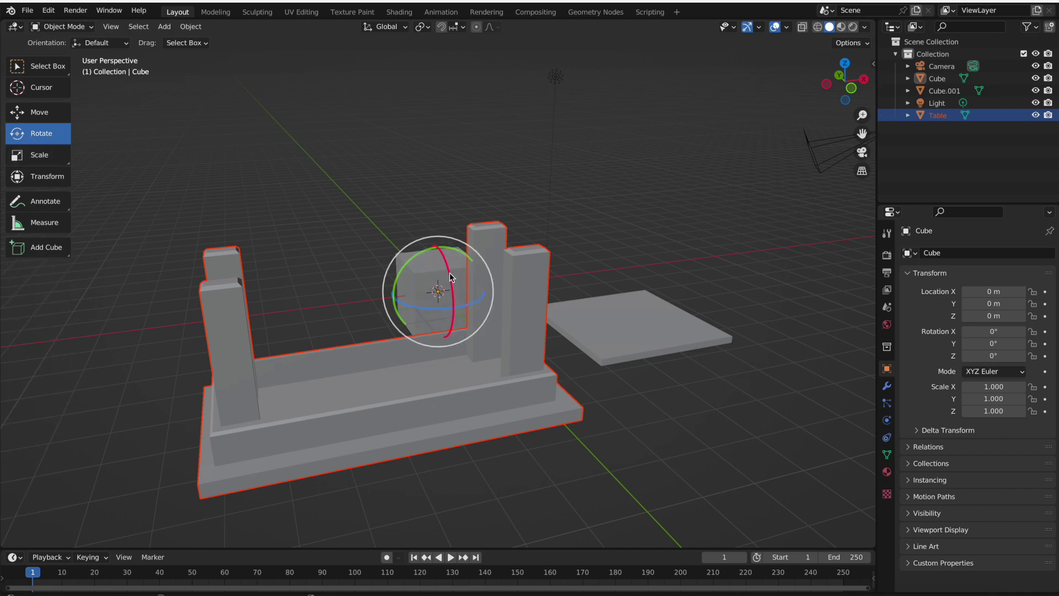
{"action": "left_click_drag", "start_coordinate": [438, 261], "coordinate": [251, 480]}
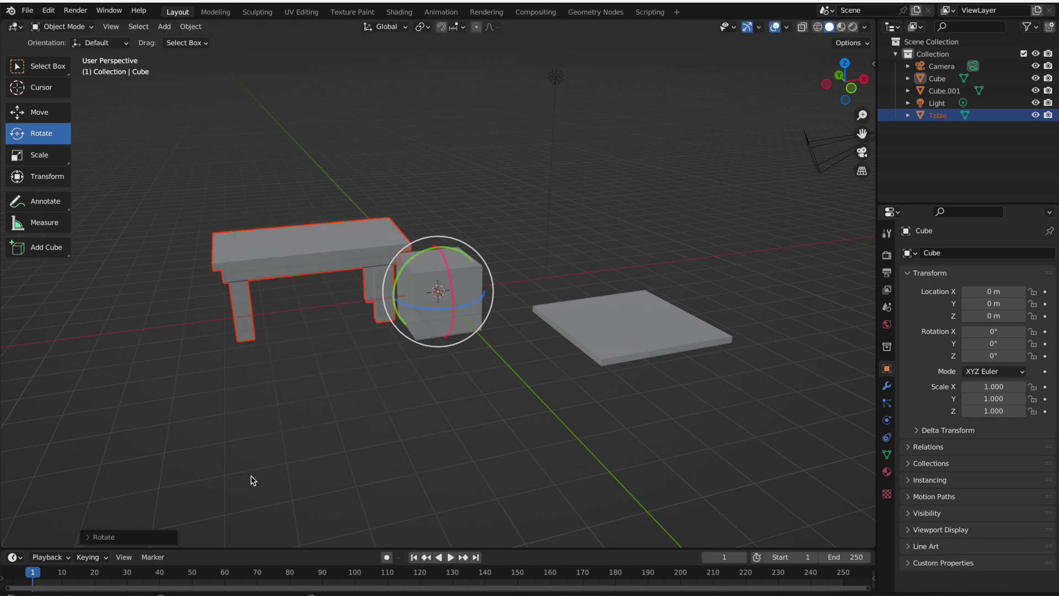